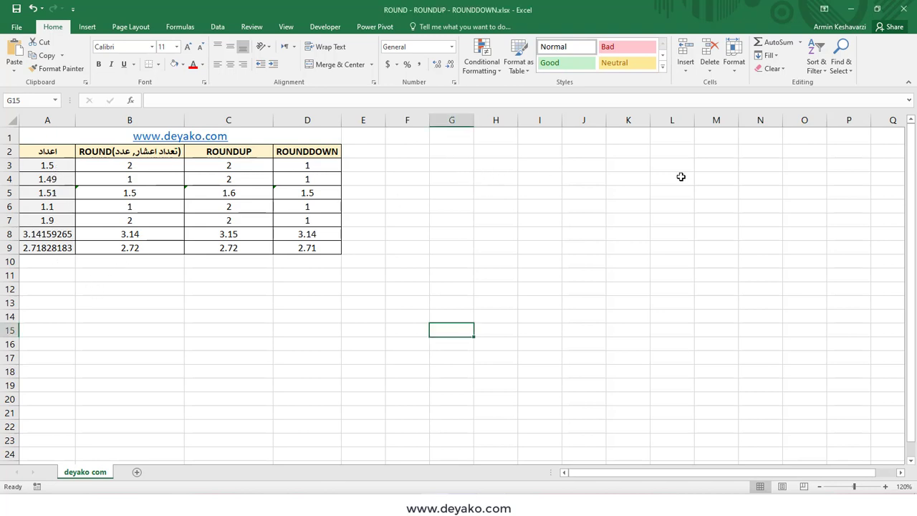
- Enter 1.23654789565665 in G3 and view its full stored value in the formula bar
click(456, 164)
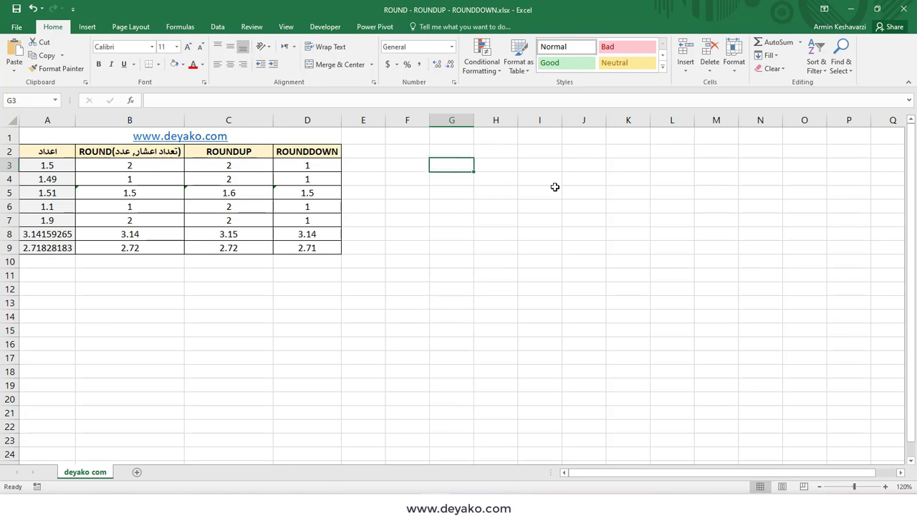
text(1.2)
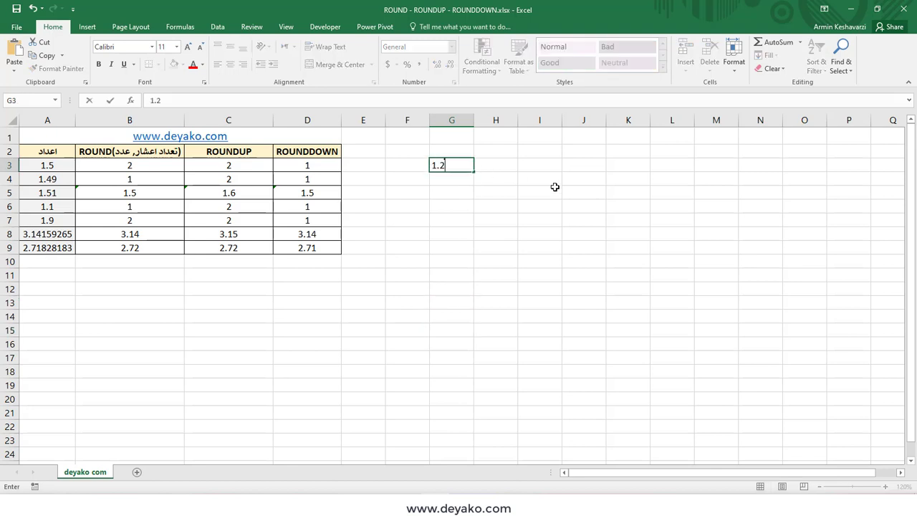
text(3654789565665)
key(Return)
key(Up)
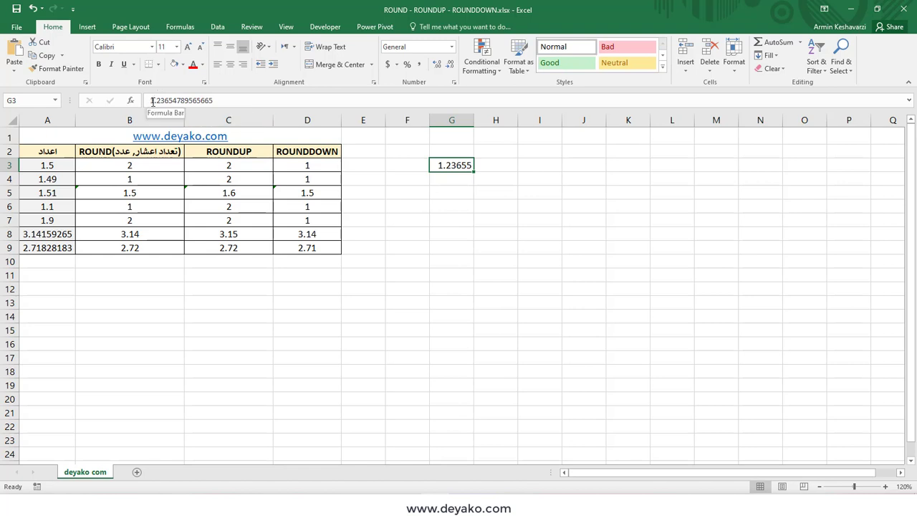
drag(158, 102, 233, 103)
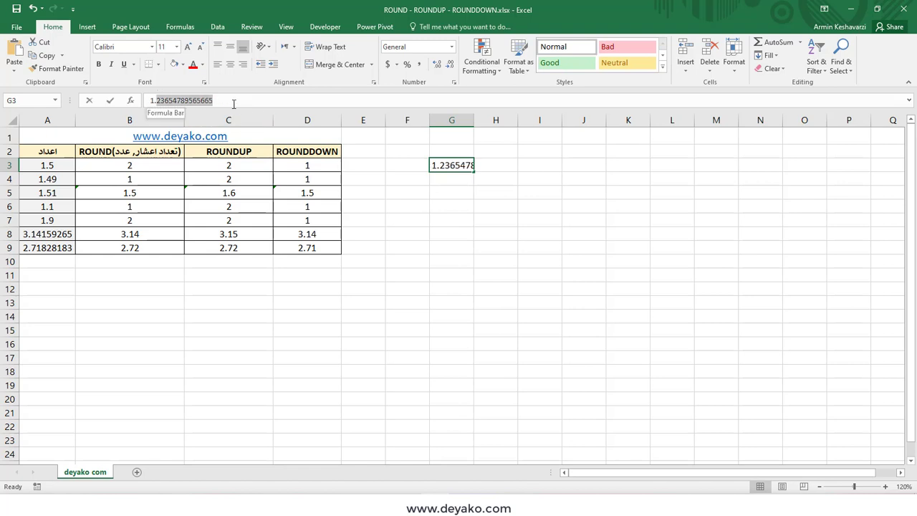
key(Escape)
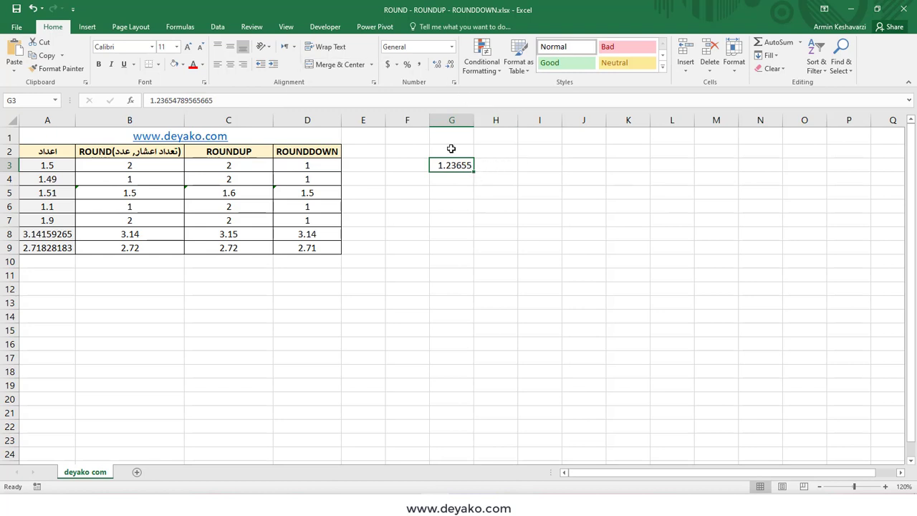
- Reduce G3's shown decimals to a whole number, then back to 1.24, with the stored value unchanged
click(449, 66)
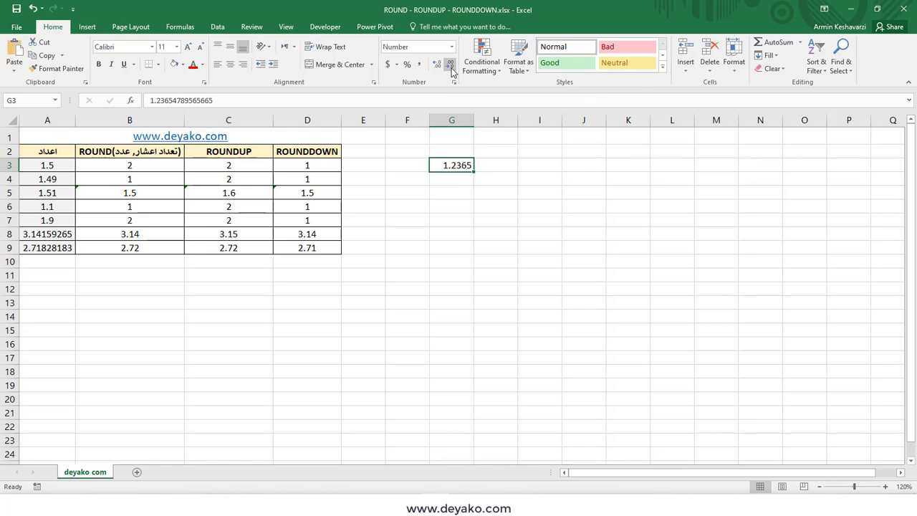
click(449, 66)
click(450, 66)
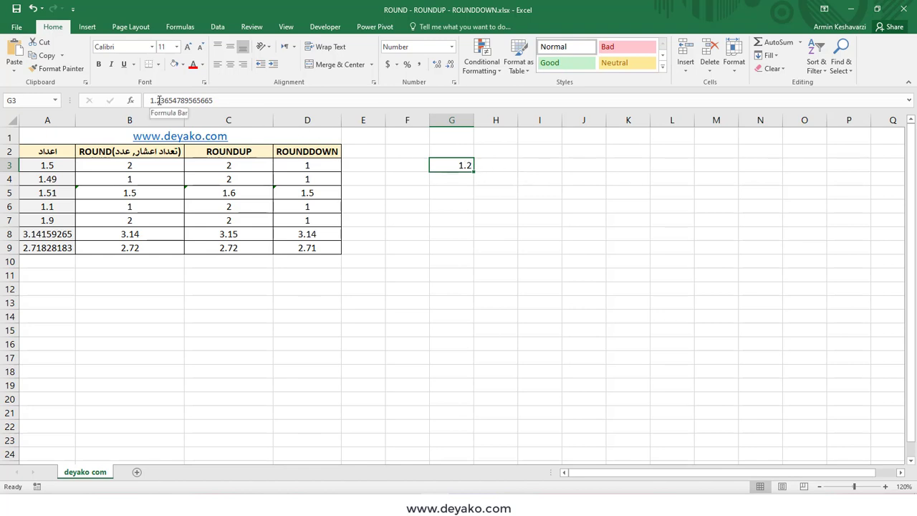
click(449, 65)
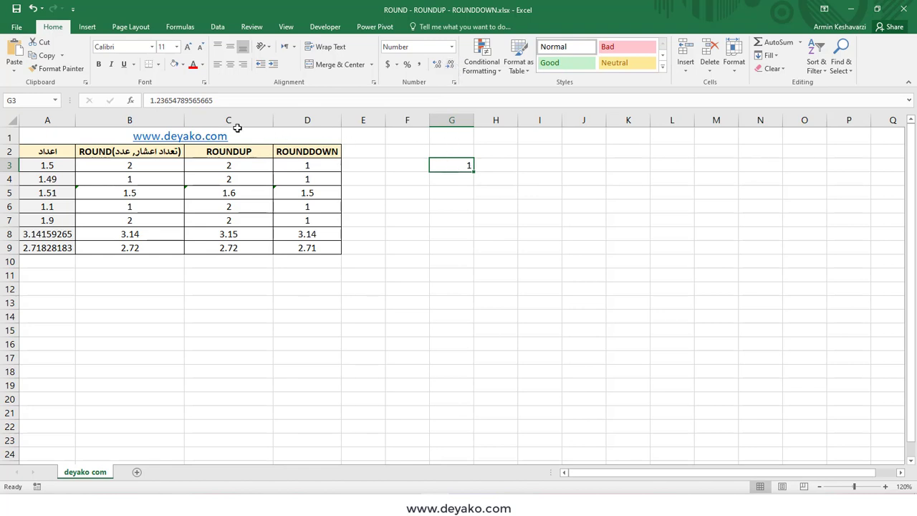
click(442, 64)
click(442, 64)
click(452, 66)
drag(148, 101, 239, 100)
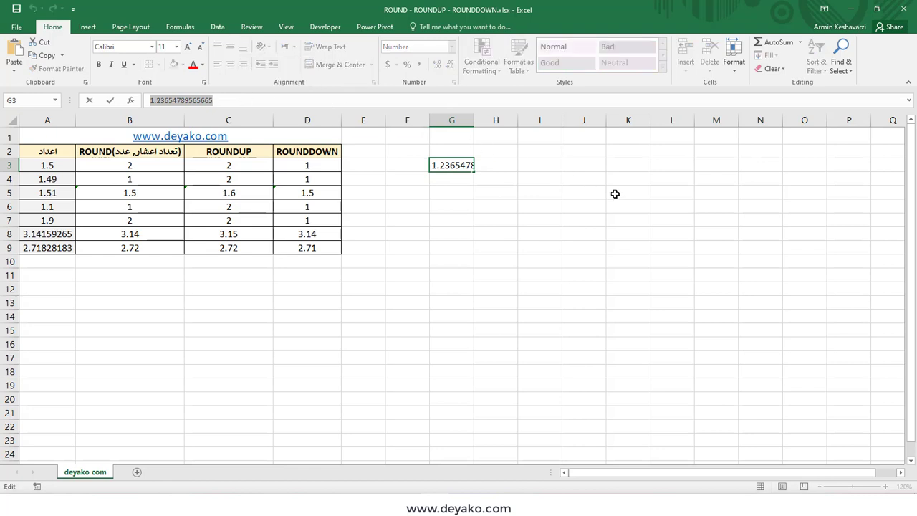
key(Escape)
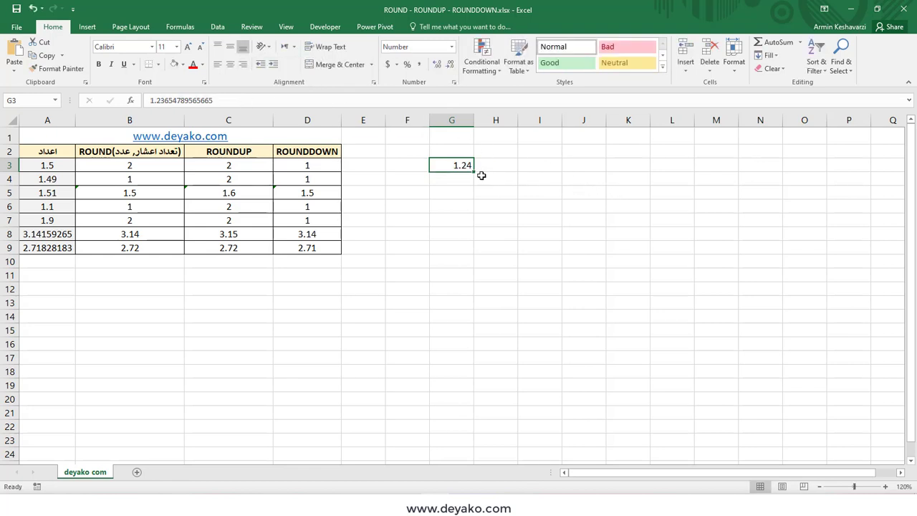
click(453, 82)
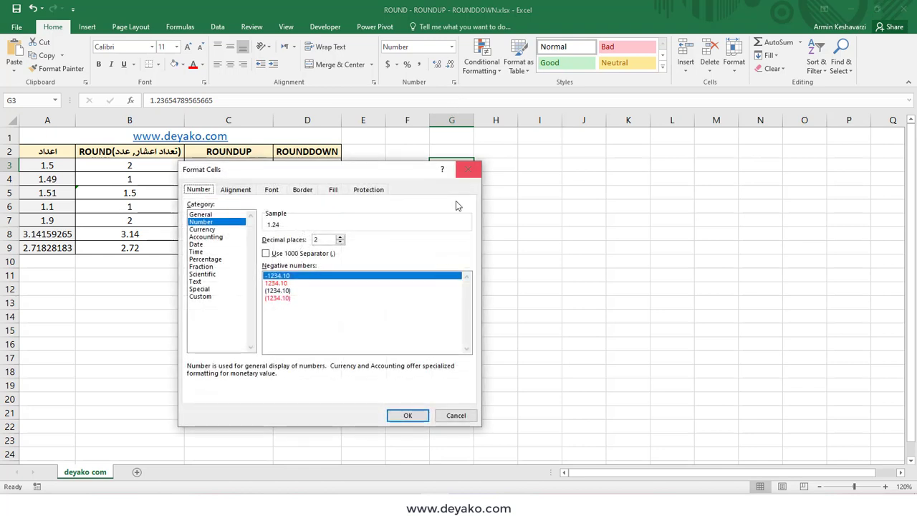
click(340, 237)
click(340, 237)
click(341, 243)
click(341, 244)
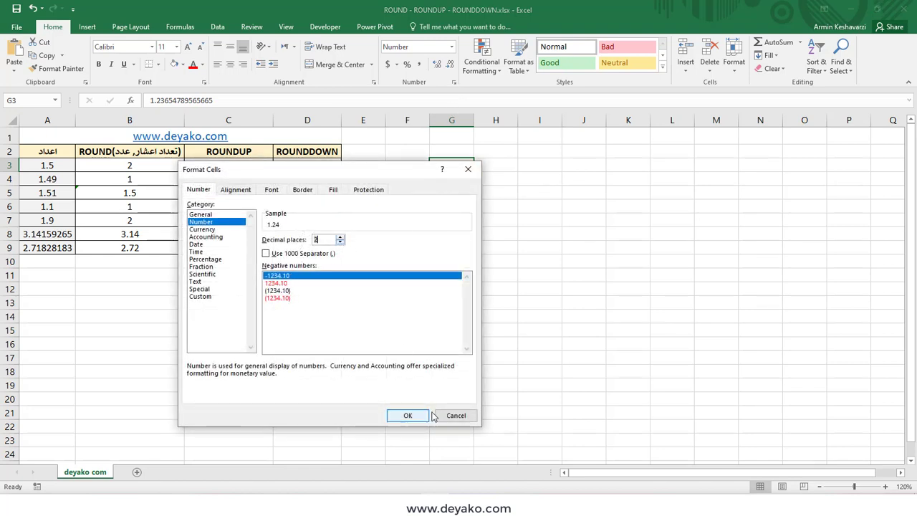
click(454, 416)
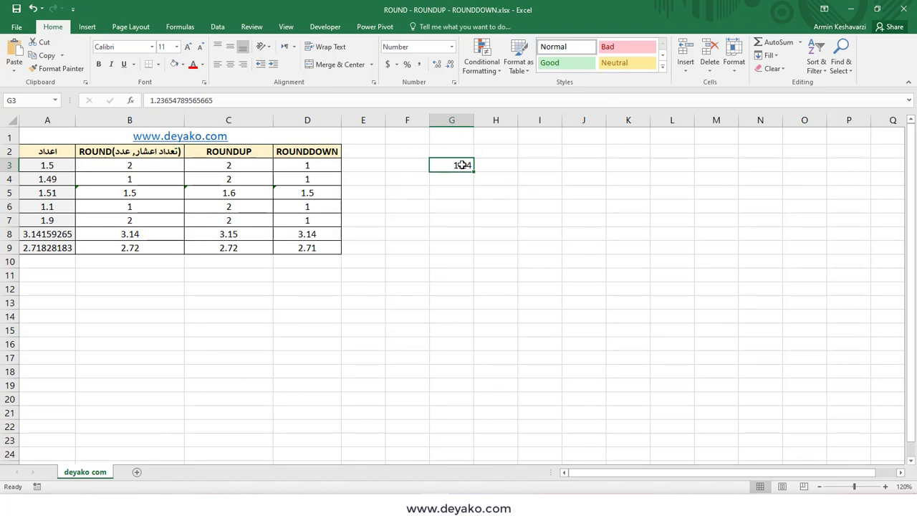
drag(148, 100, 230, 104)
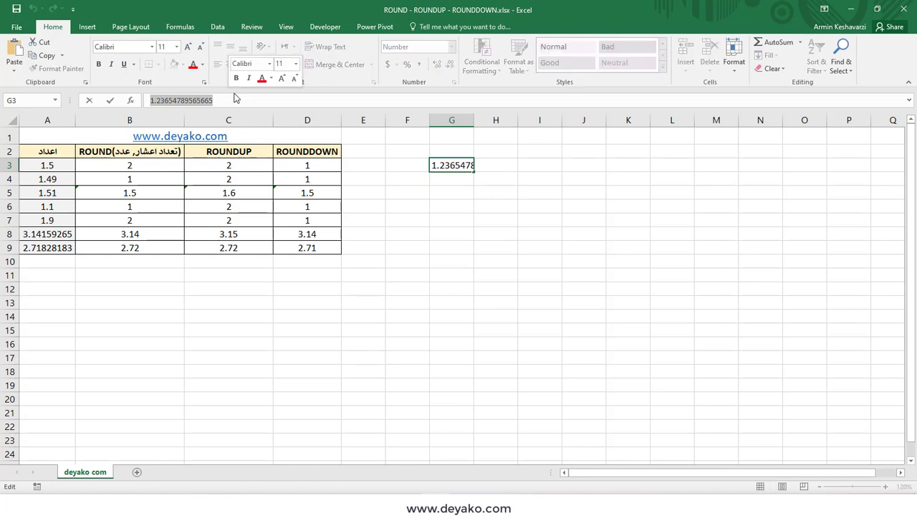
click(504, 167)
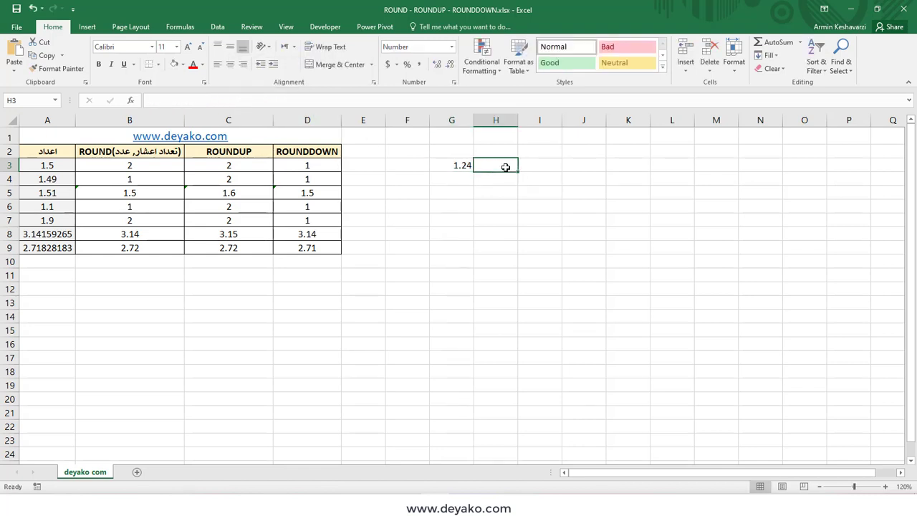
- Enter the formula =G3+3 in H3 and review it in the formula bar
text(=)
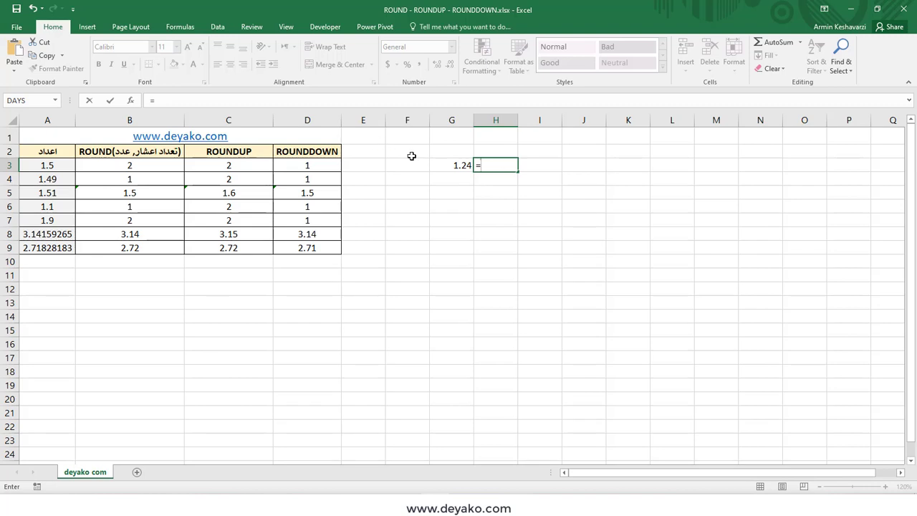
click(446, 170)
text(+3)
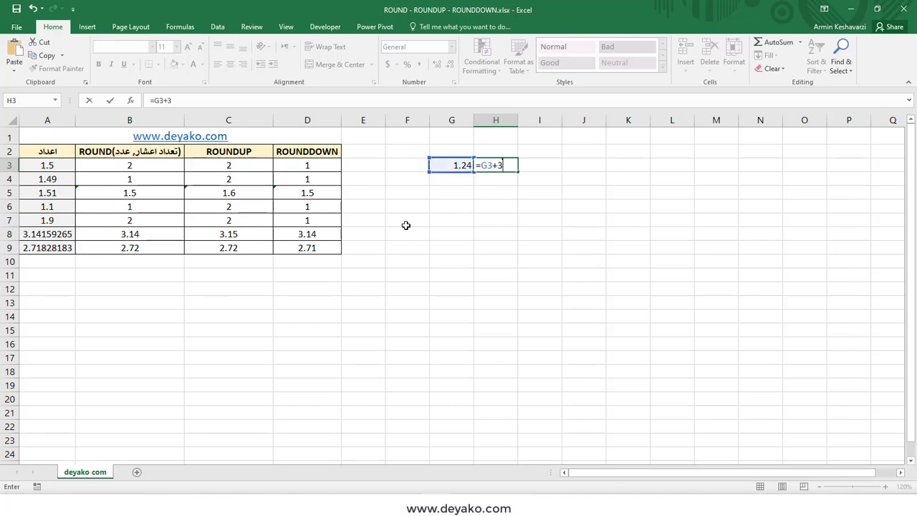
key(Return)
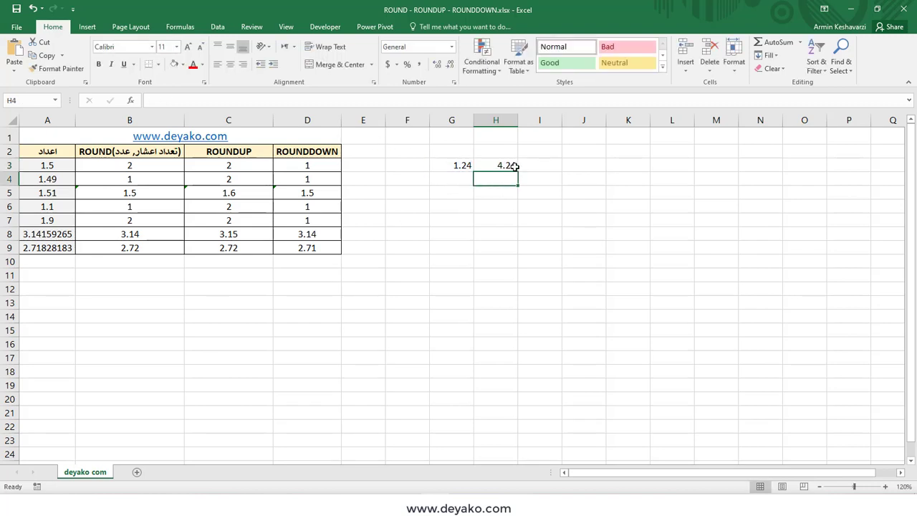
click(514, 167)
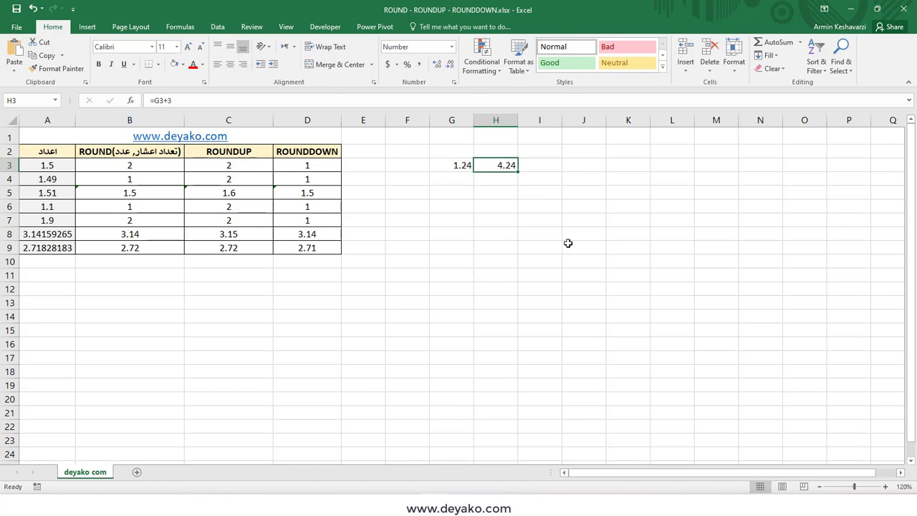
click(156, 101)
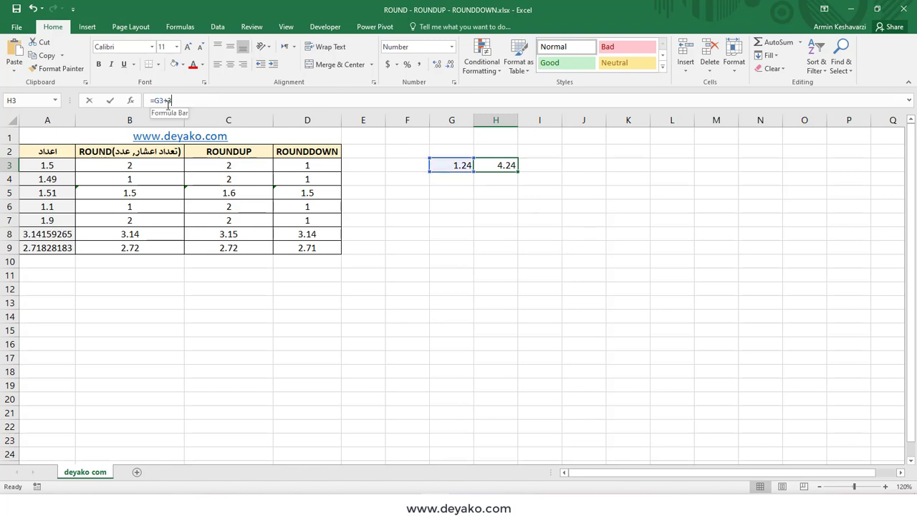
drag(151, 101, 175, 101)
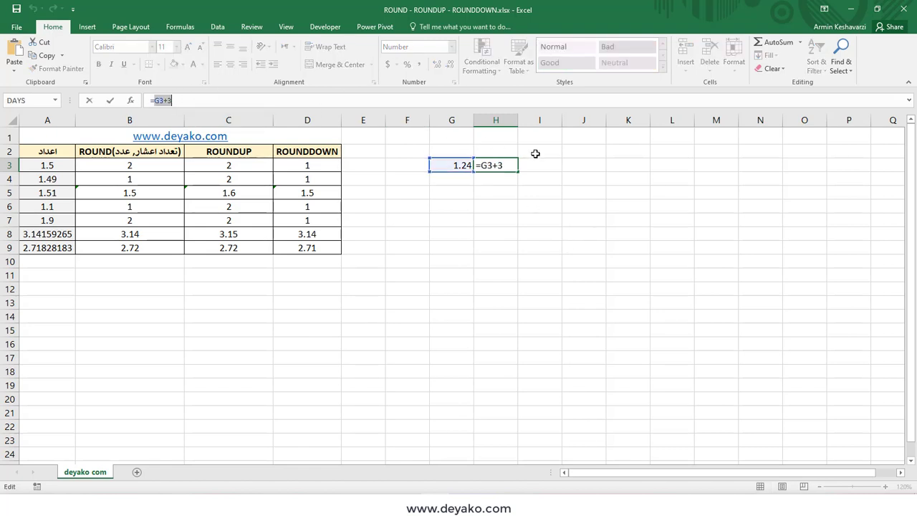
key(ctrl+Return)
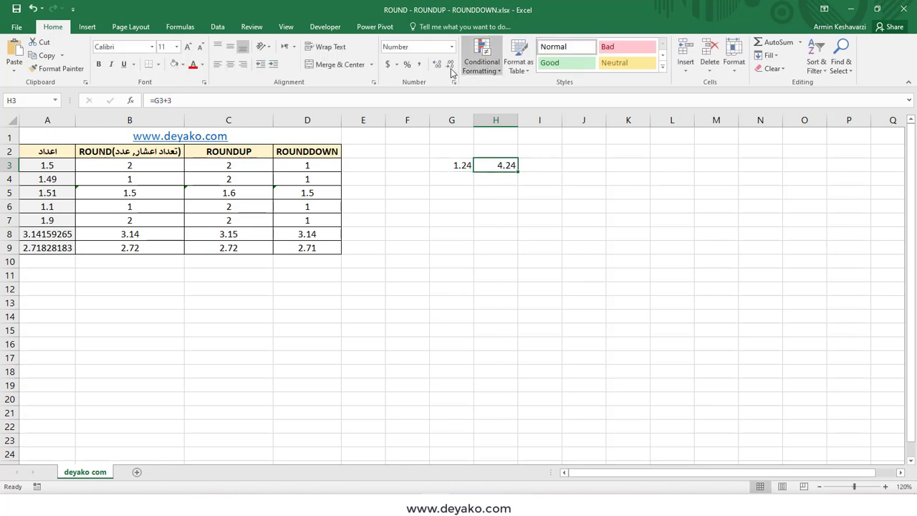
- Add five decimal places to H3, then trim them back so it shows 4.24
click(441, 66)
click(442, 67)
click(441, 66)
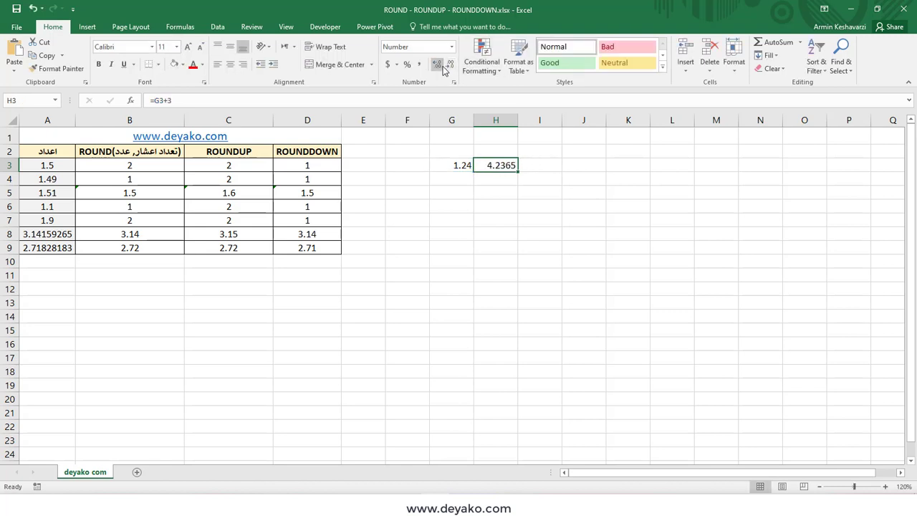
click(442, 67)
click(442, 66)
click(442, 66)
click(442, 67)
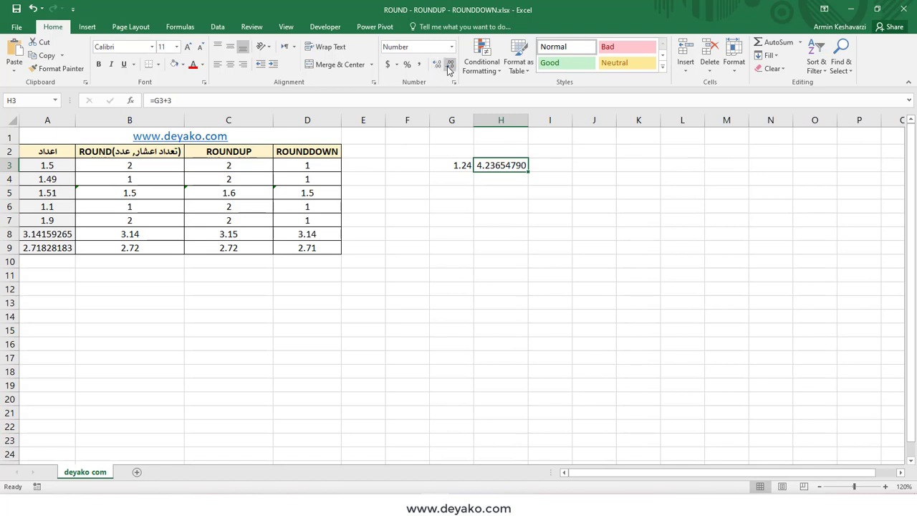
click(449, 66)
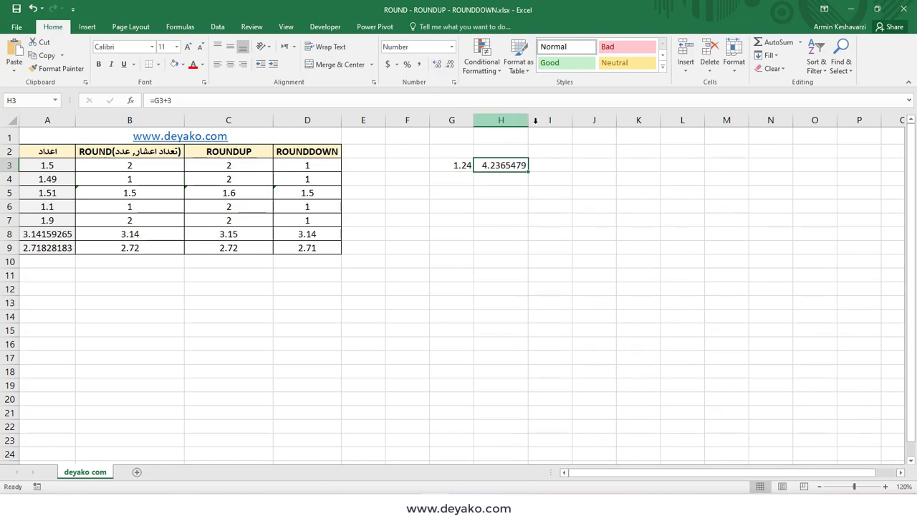
click(449, 67)
click(451, 67)
click(451, 67)
click(451, 67)
click(451, 67)
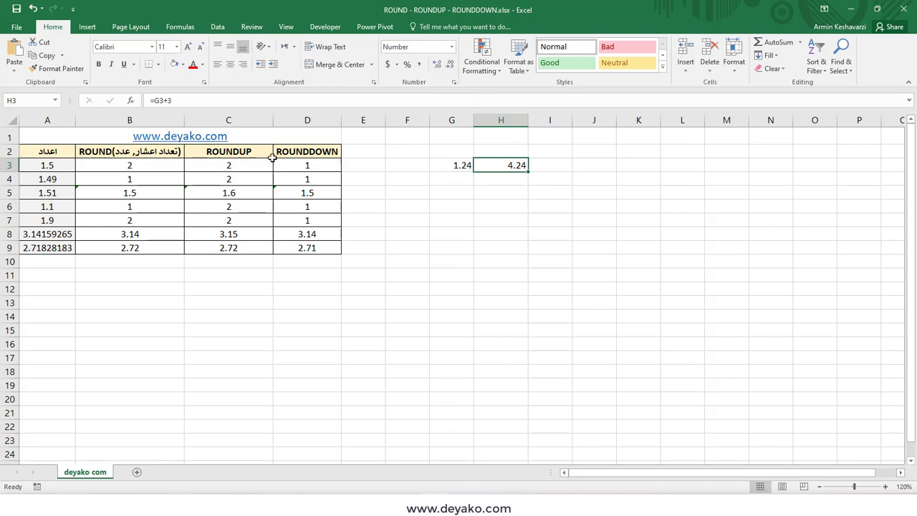
click(109, 152)
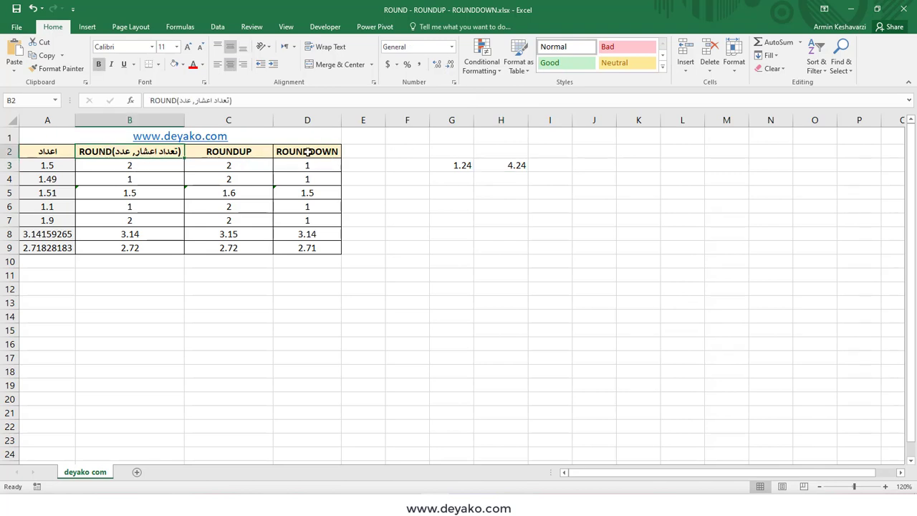
drag(306, 152, 134, 152)
click(134, 151)
click(247, 152)
click(301, 153)
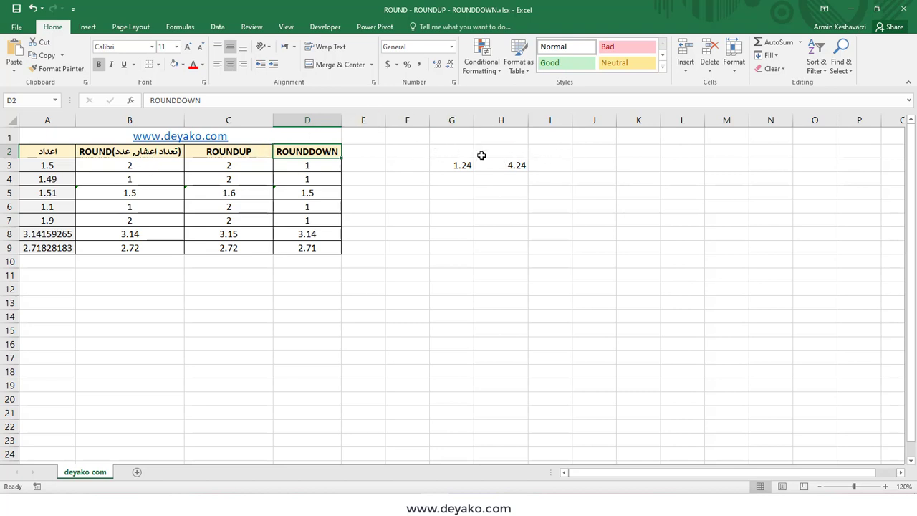
click(491, 167)
click(463, 165)
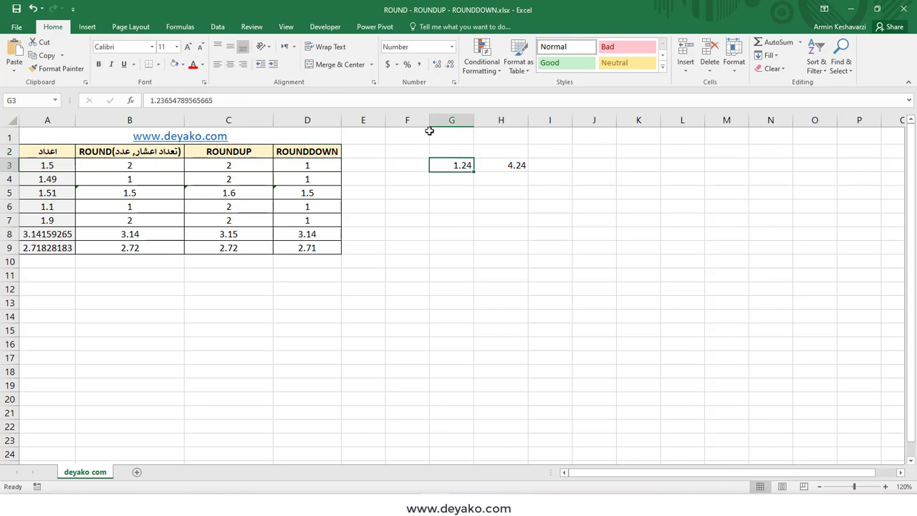
double_click(161, 99)
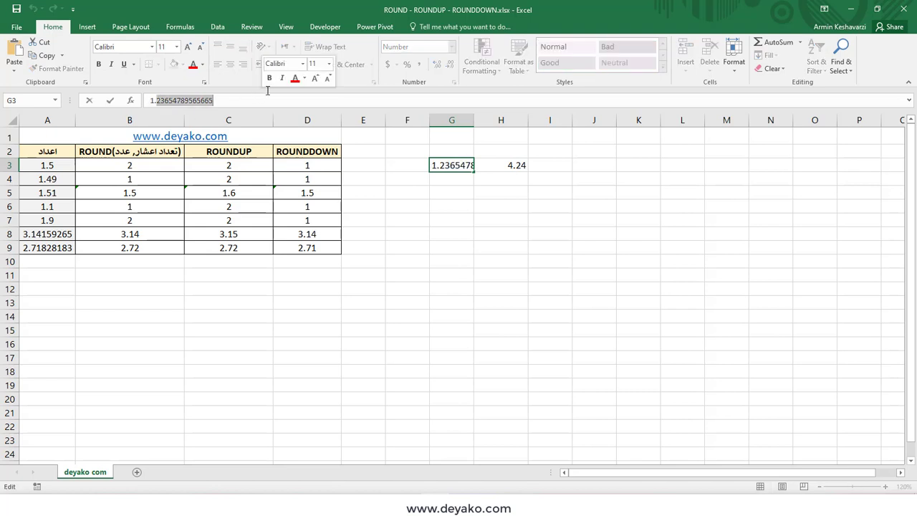
click(130, 165)
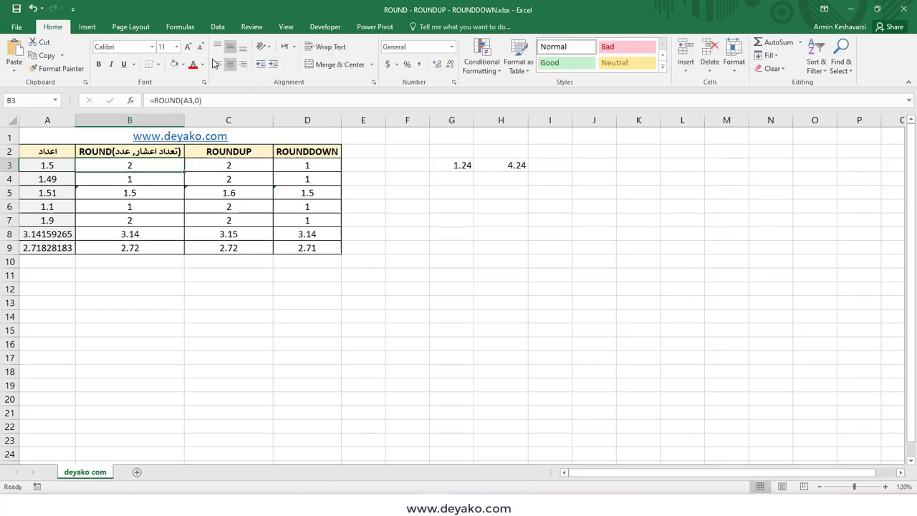
- Inspect B3's ROUND arguments (Number A3, Num_digits 0) and close the dialog with OK
double_click(184, 101)
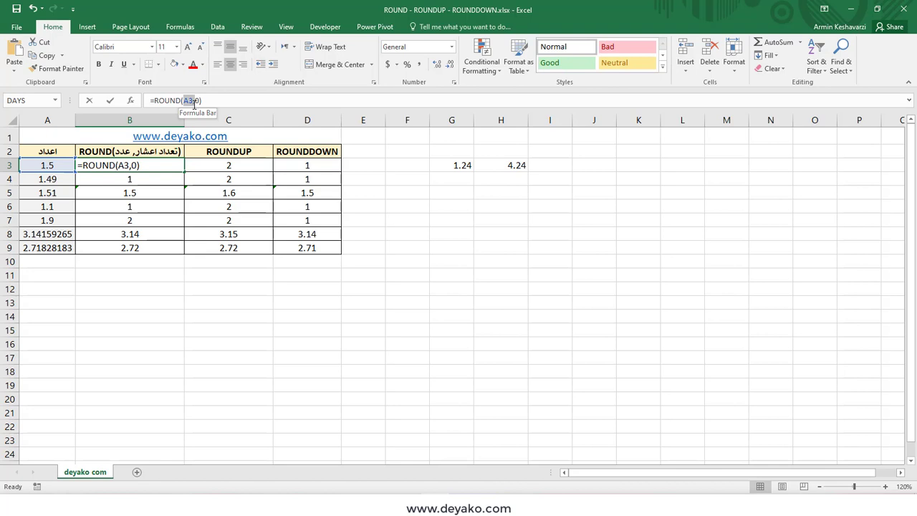
click(130, 100)
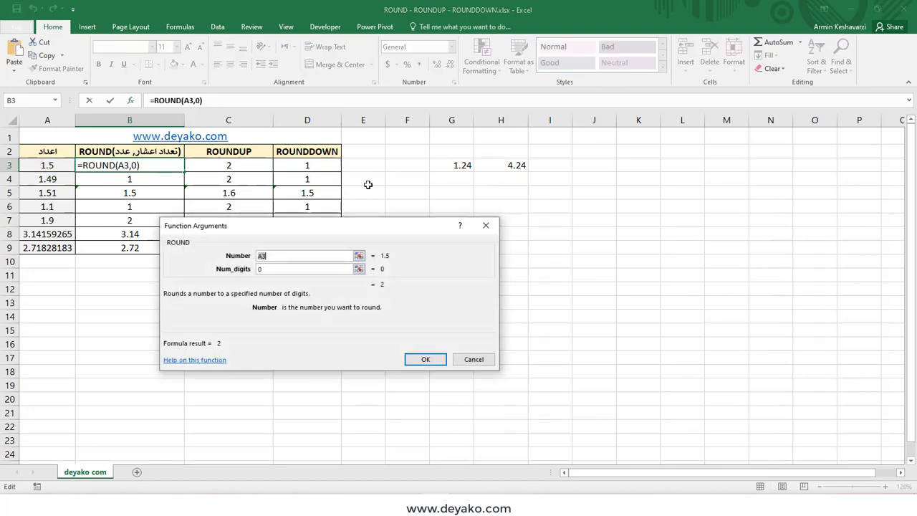
click(271, 269)
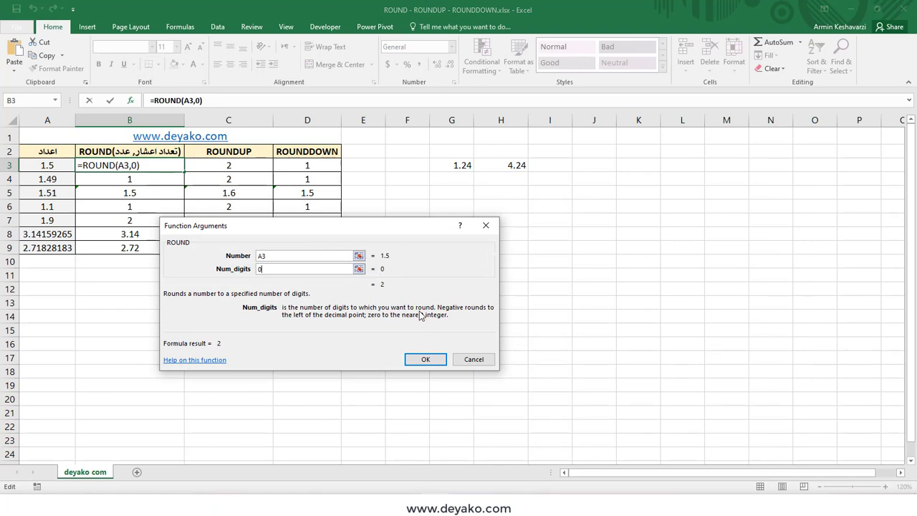
click(423, 359)
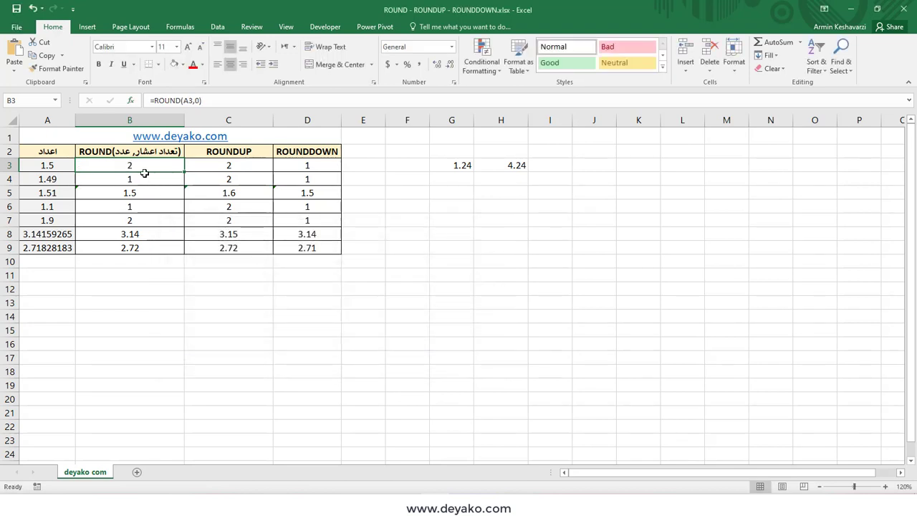
click(397, 164)
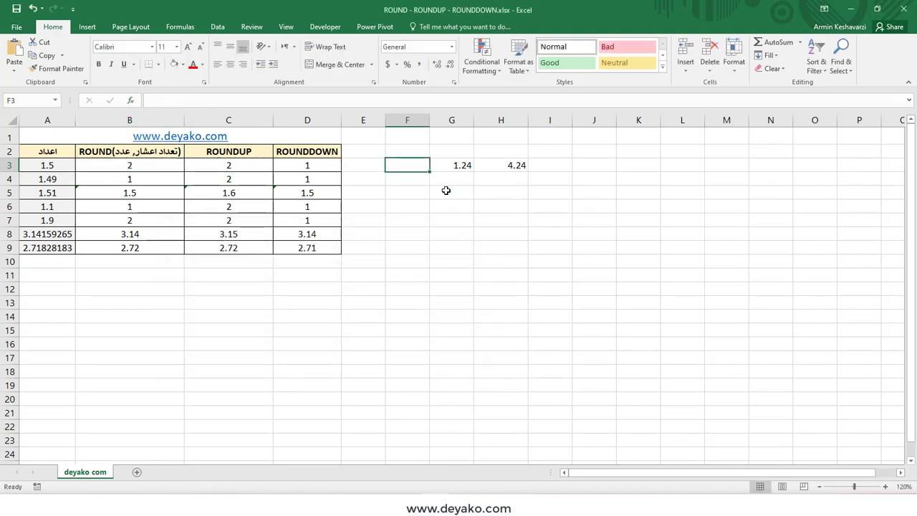
- Enter =A3+1 in F3 and =B3+1 in G3
text(=)
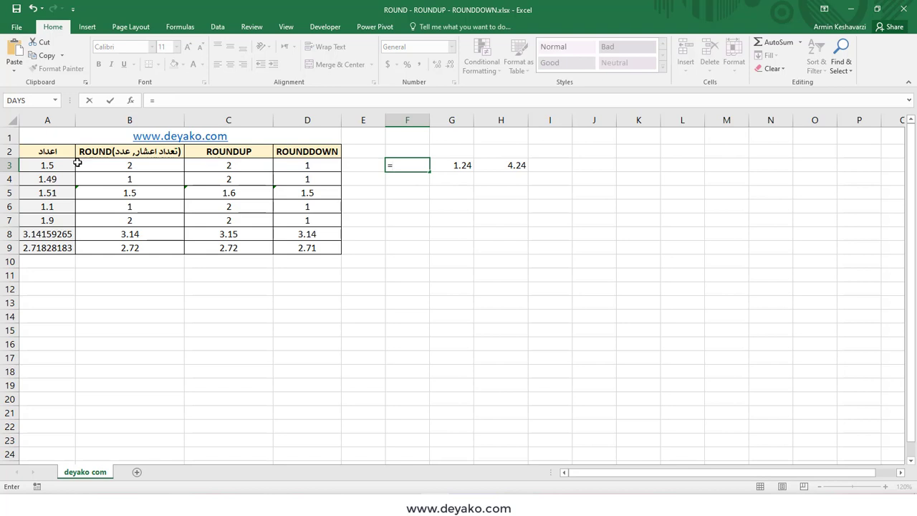
click(53, 166)
text(+1)
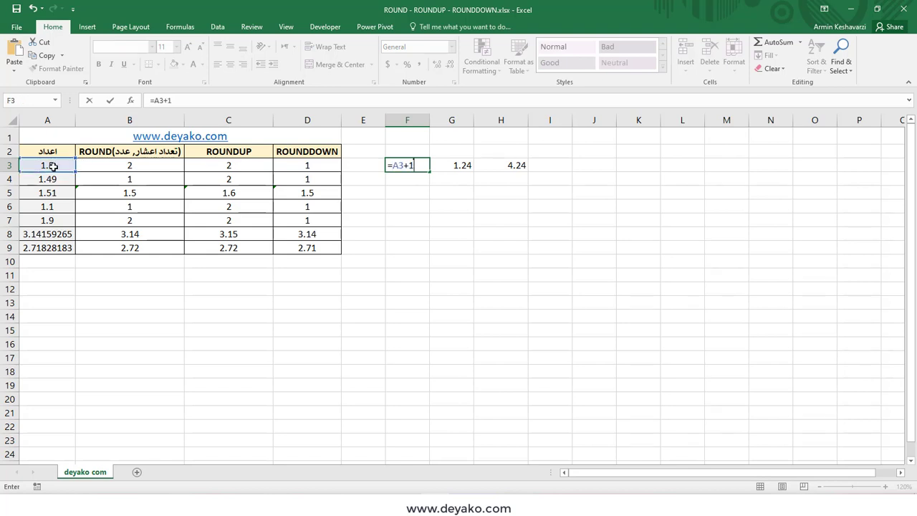
key(Return)
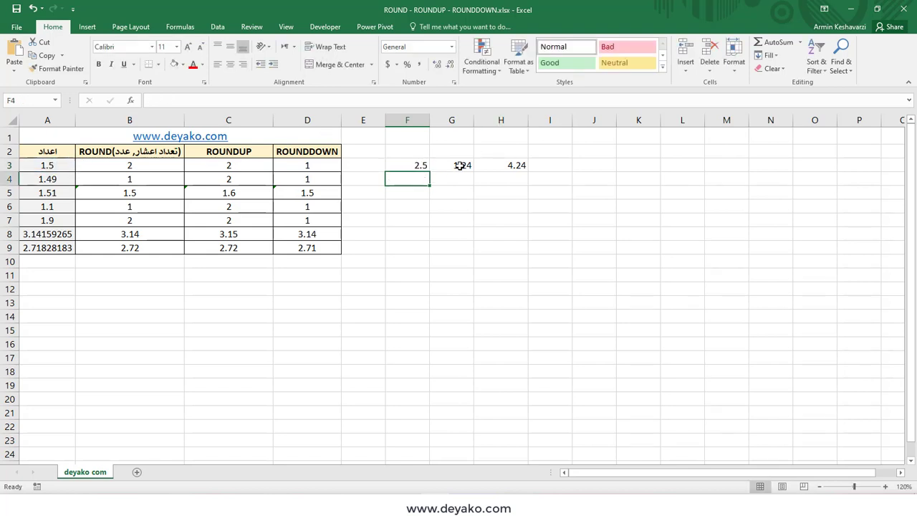
click(460, 165)
text(=)
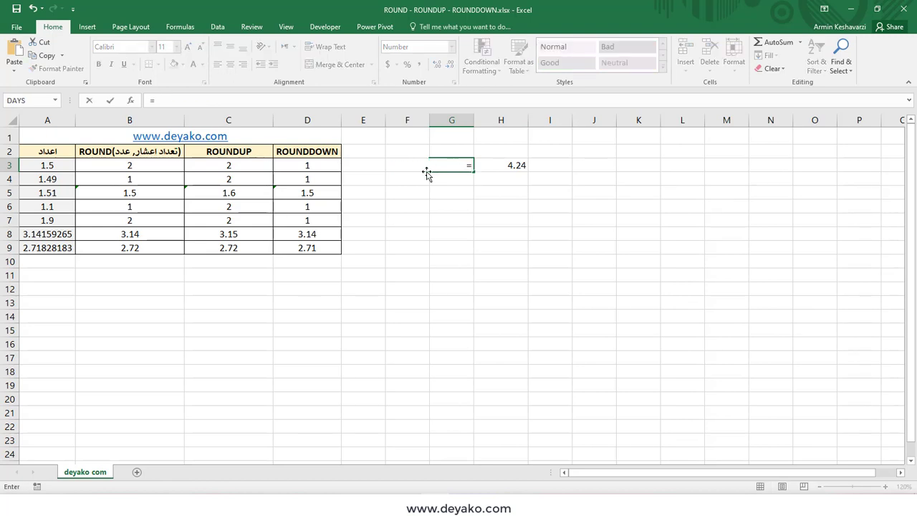
click(142, 166)
text(+1)
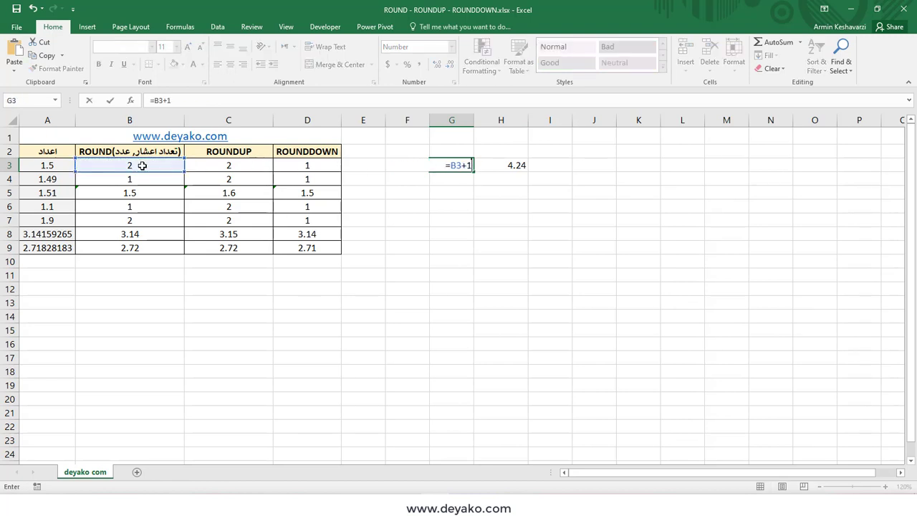
key(Return)
- Increase G3's decimal places so it shows 3.0000000
click(454, 165)
key(alt+h)
key(0)
key(alt+h)
key(0)
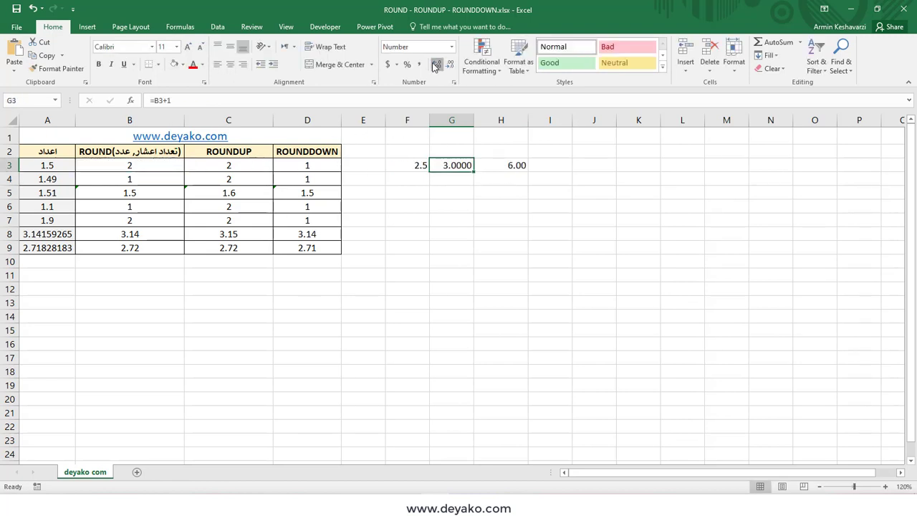
key(alt+h)
key(0)
key(alt+h)
key(0)
key(alt+h)
key(0)
- Add two decimal places to F3, then remove them so it shows 2.5
click(417, 164)
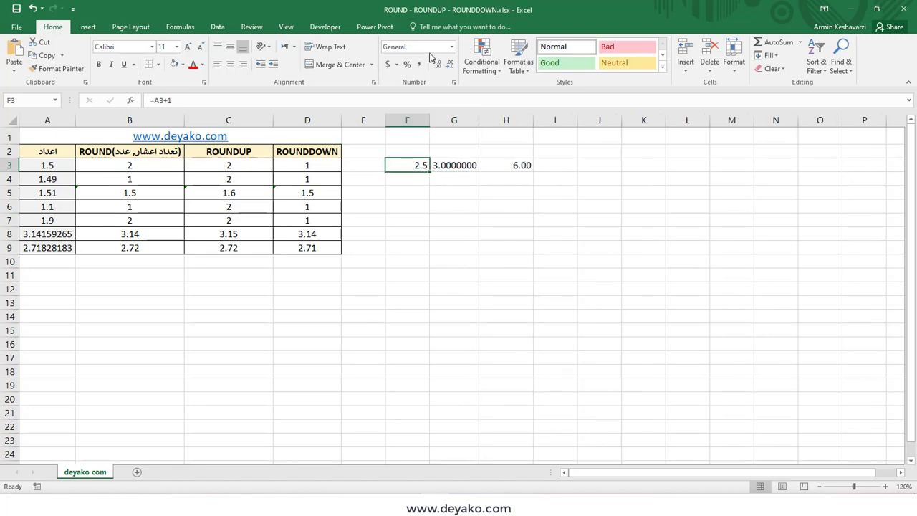
click(436, 64)
click(434, 70)
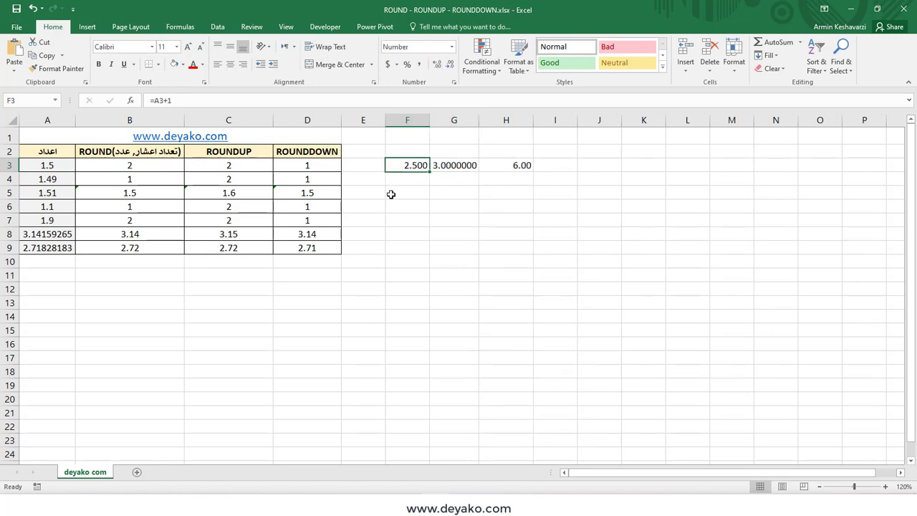
click(59, 162)
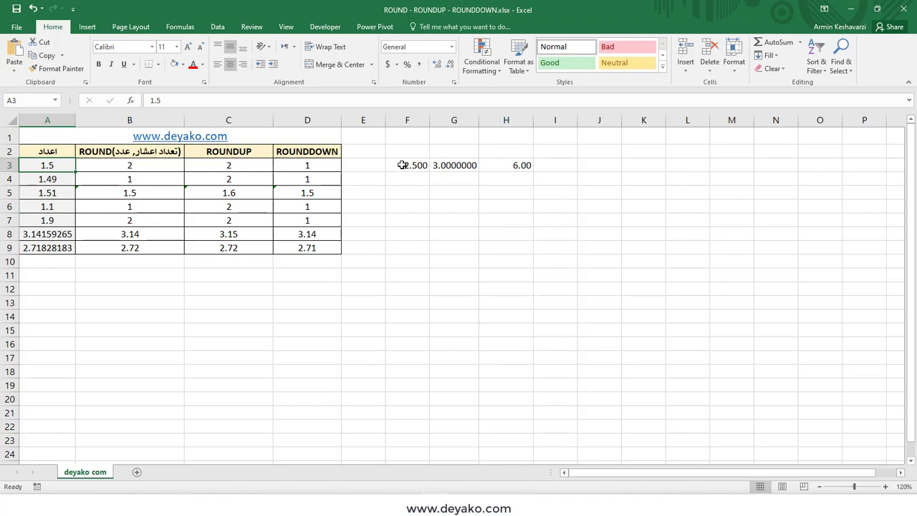
click(447, 165)
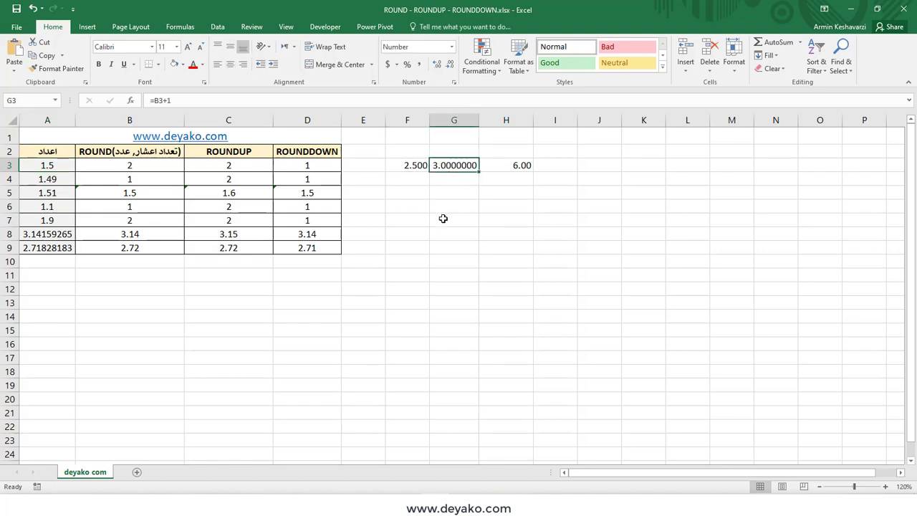
click(409, 167)
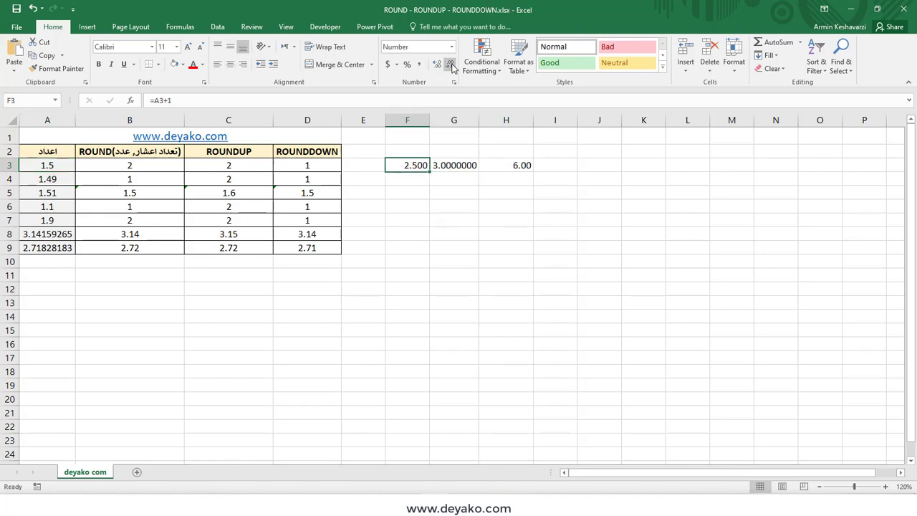
click(450, 64)
click(450, 64)
click(450, 65)
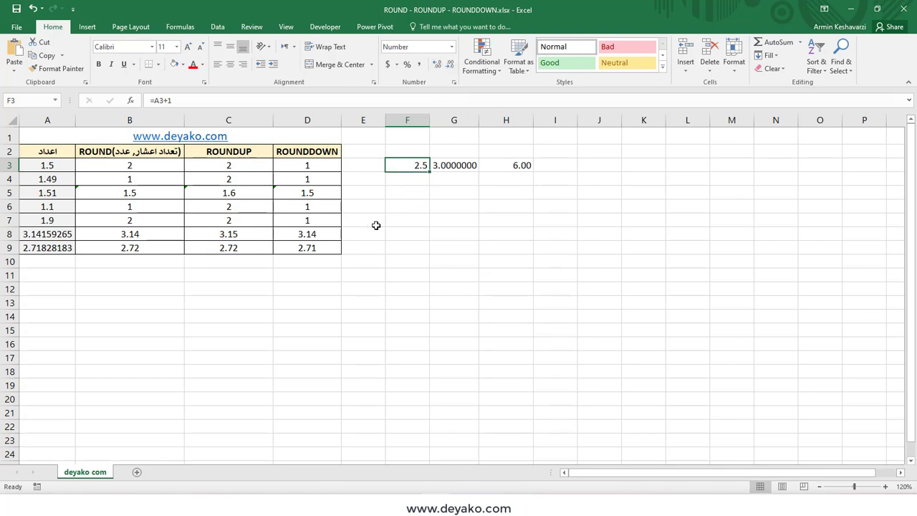
key(Left)
key(Left)
key(Left)
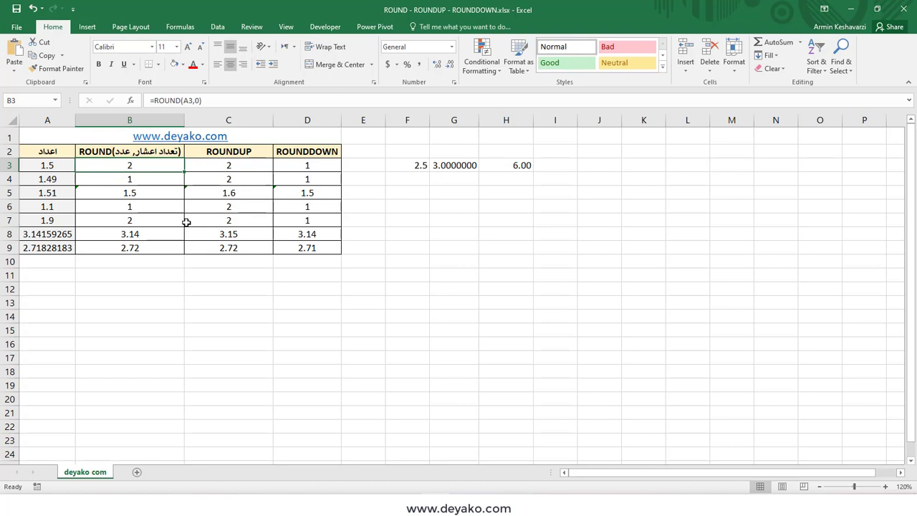
click(69, 168)
click(95, 170)
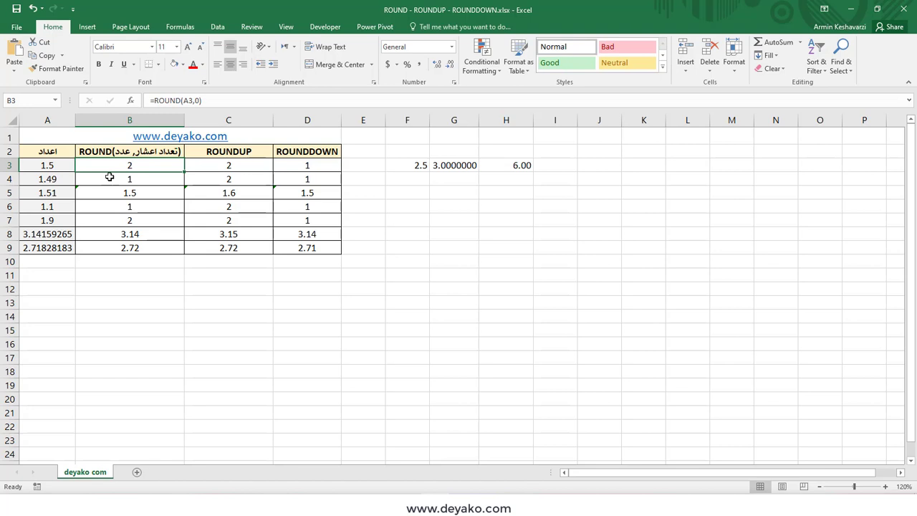
click(60, 179)
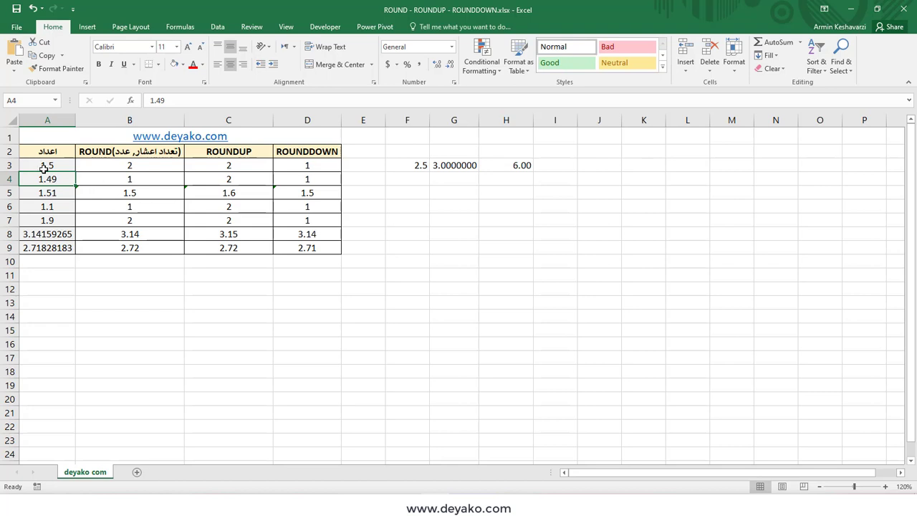
click(105, 177)
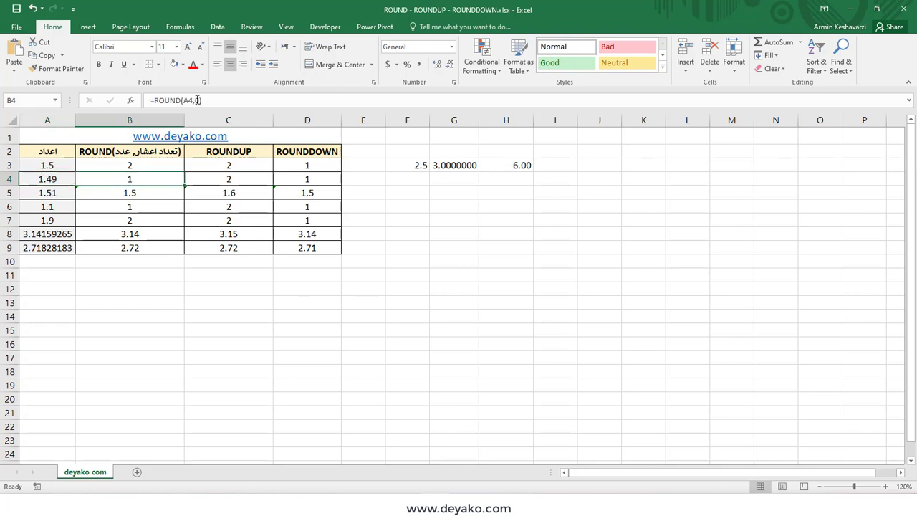
click(197, 101)
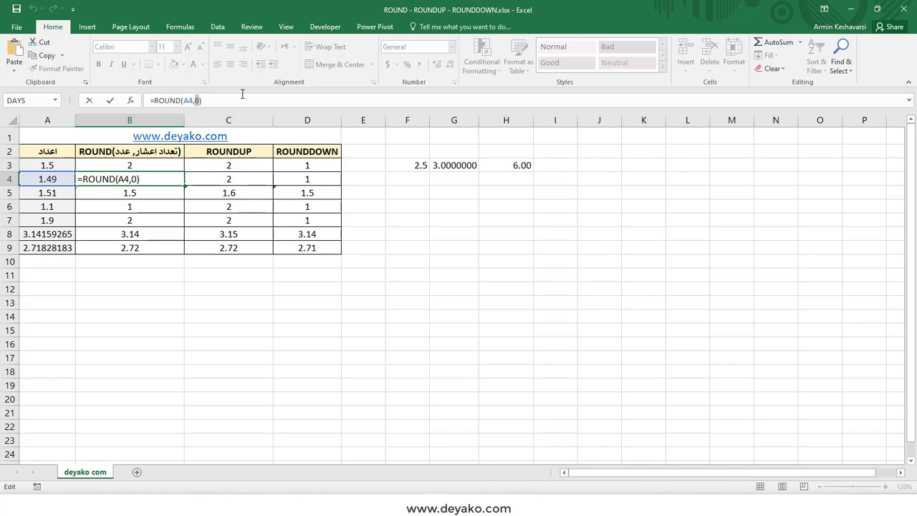
text(1)
key(Return)
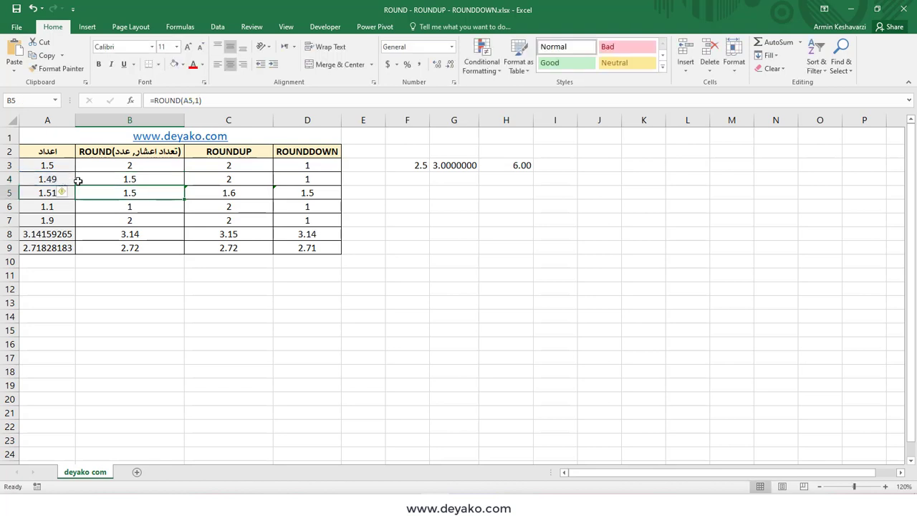
key(ctrl+z)
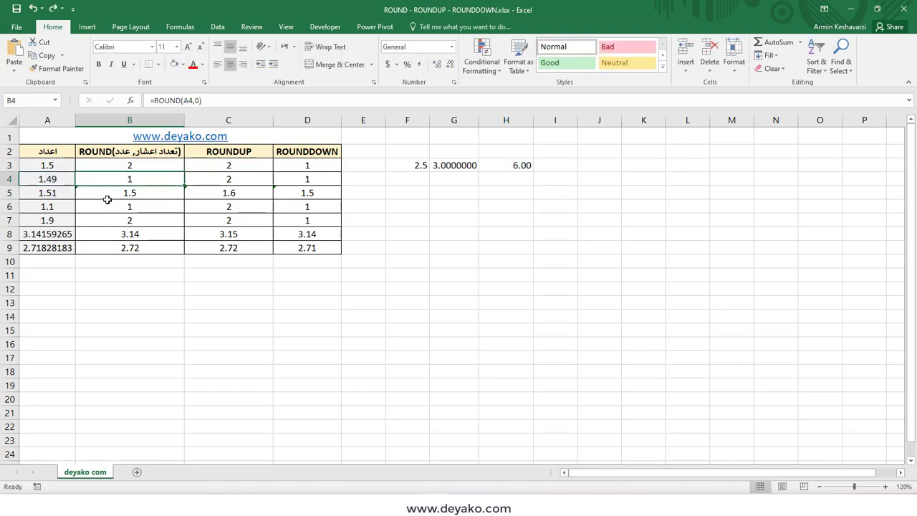
click(111, 194)
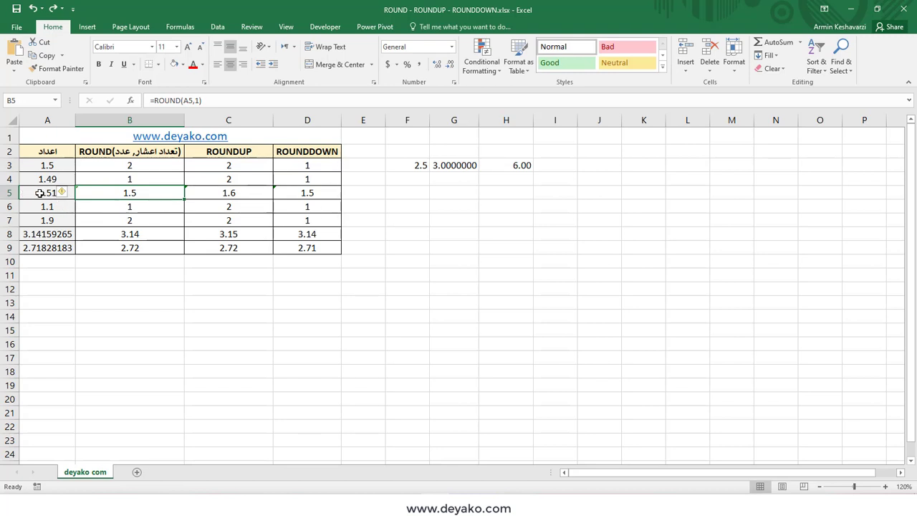
click(197, 101)
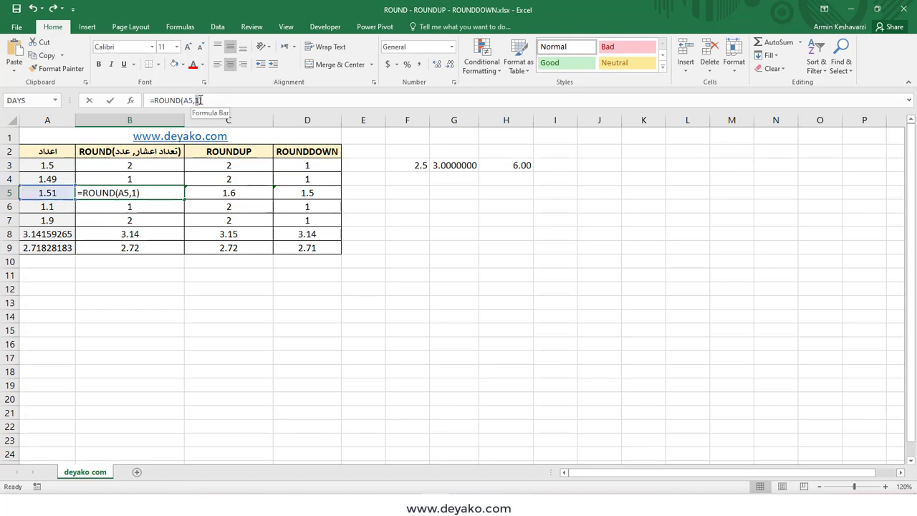
double_click(198, 100)
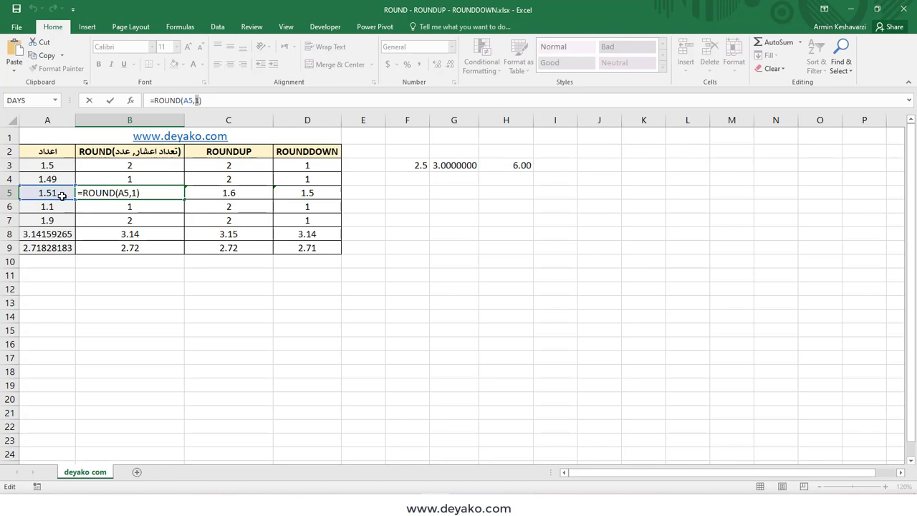
key(Escape)
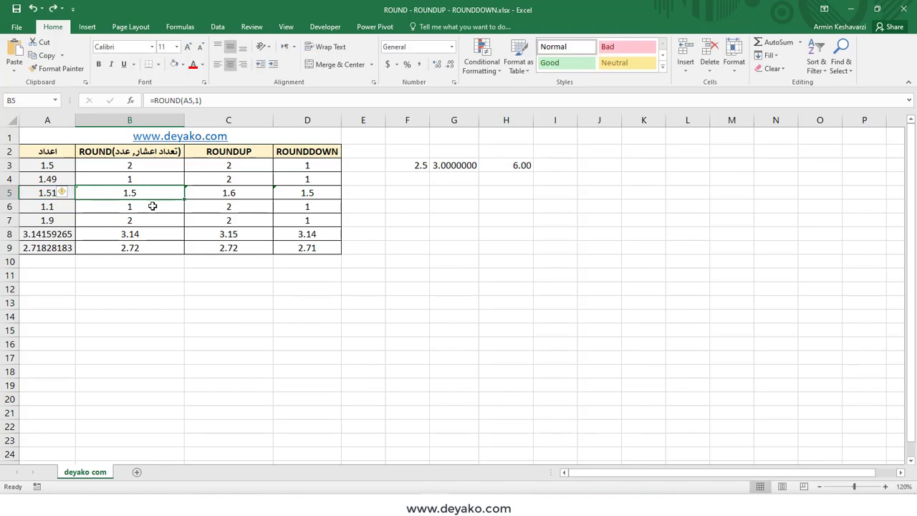
click(137, 206)
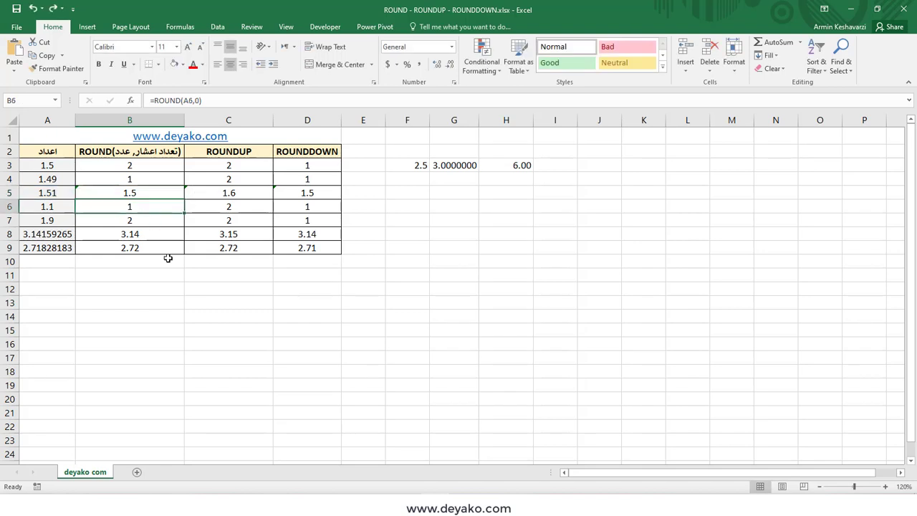
click(195, 101)
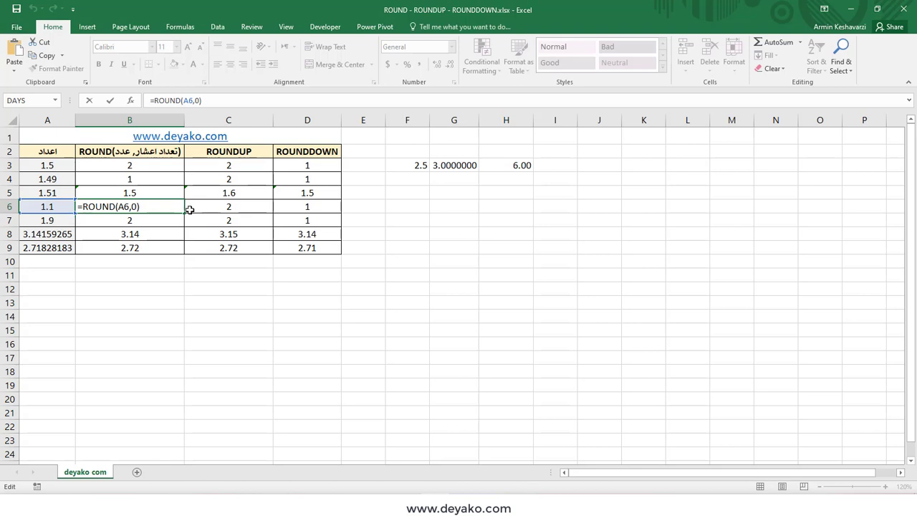
key(Return)
click(70, 234)
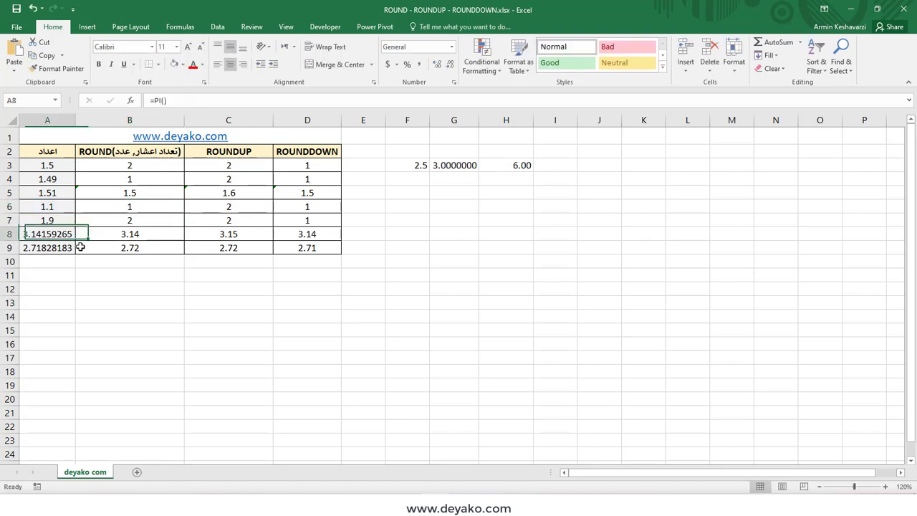
click(163, 228)
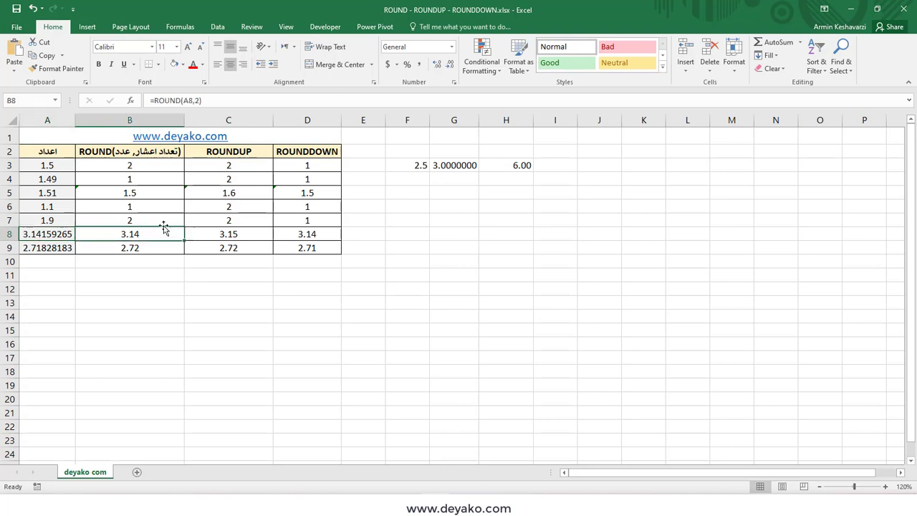
click(199, 101)
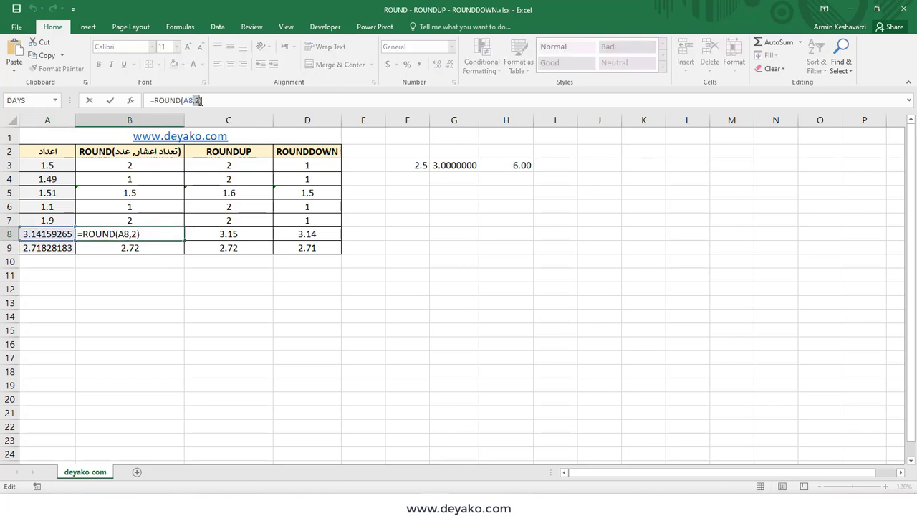
key(Escape)
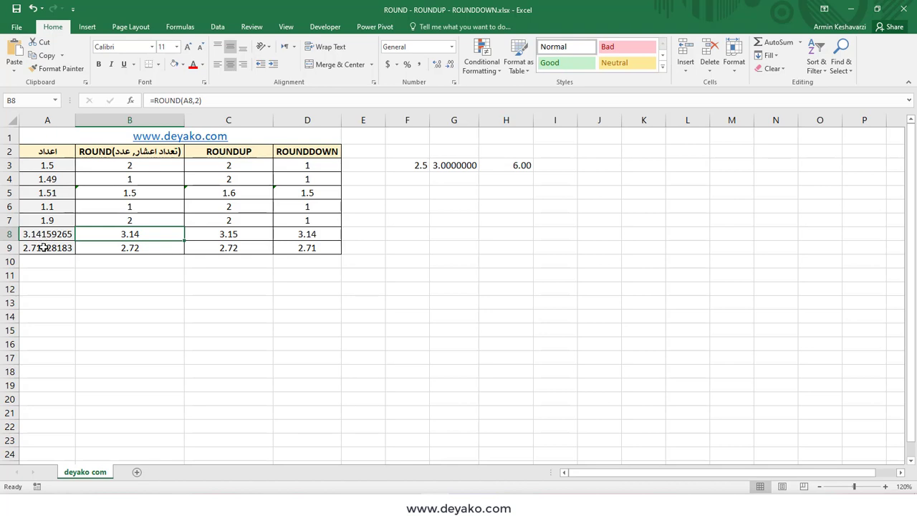
click(63, 251)
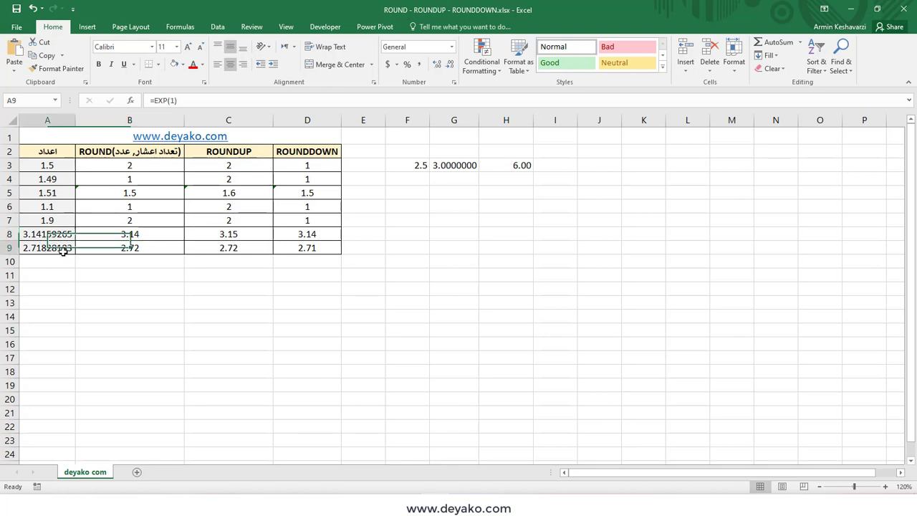
click(136, 248)
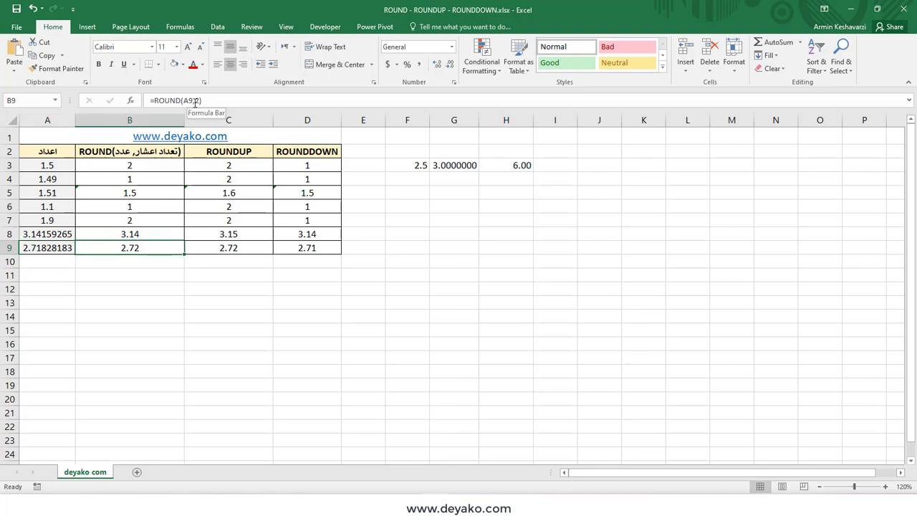
click(39, 250)
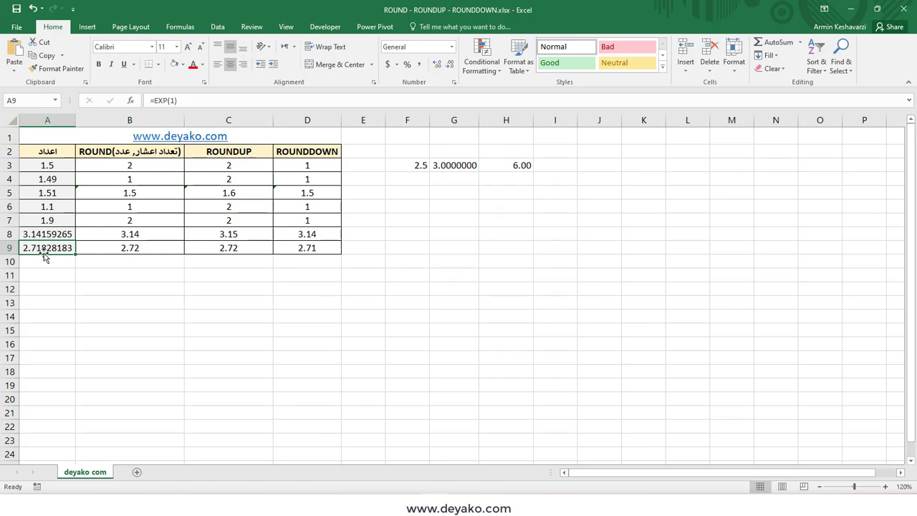
click(164, 251)
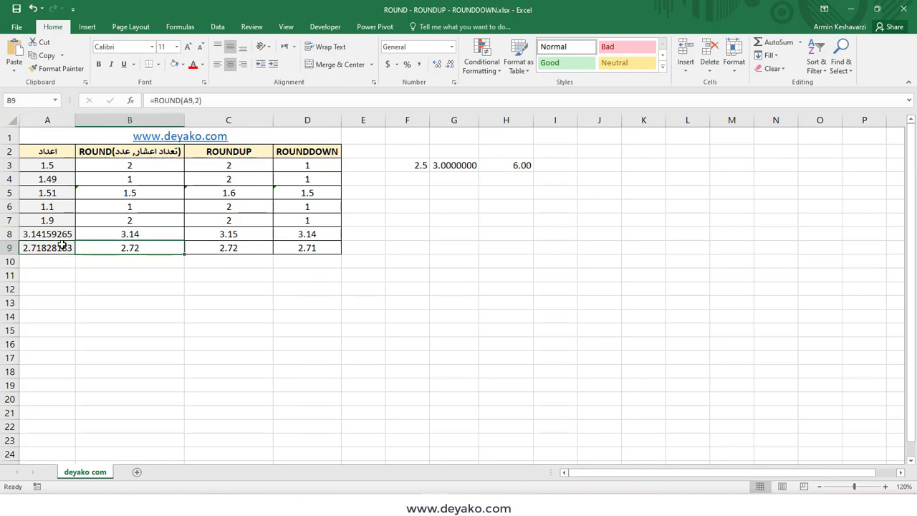
click(241, 156)
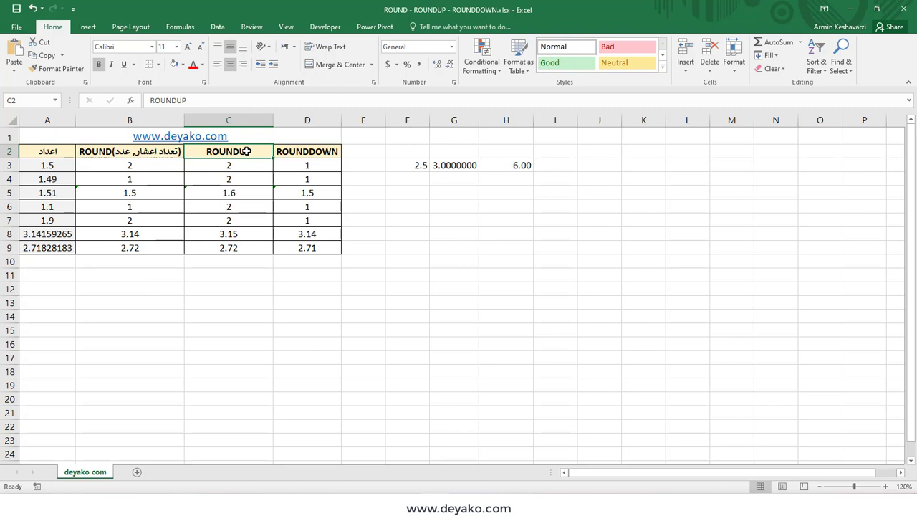
click(300, 152)
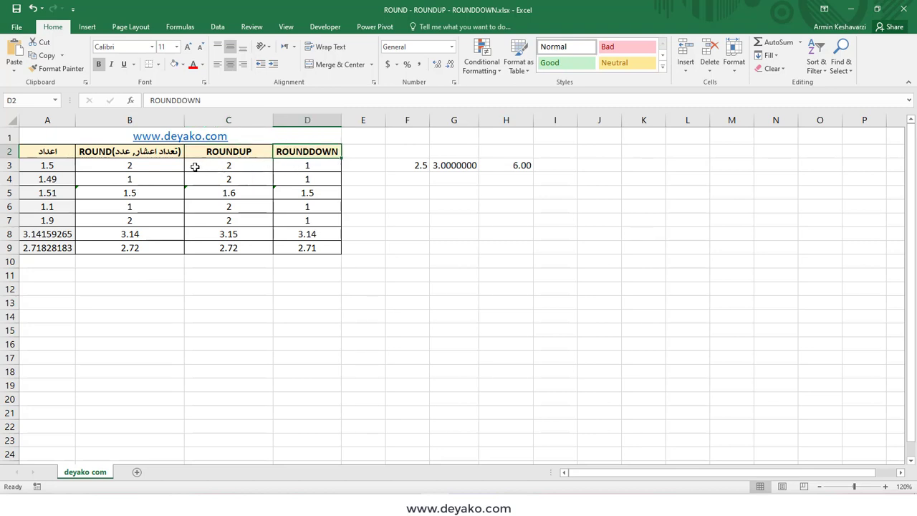
click(55, 169)
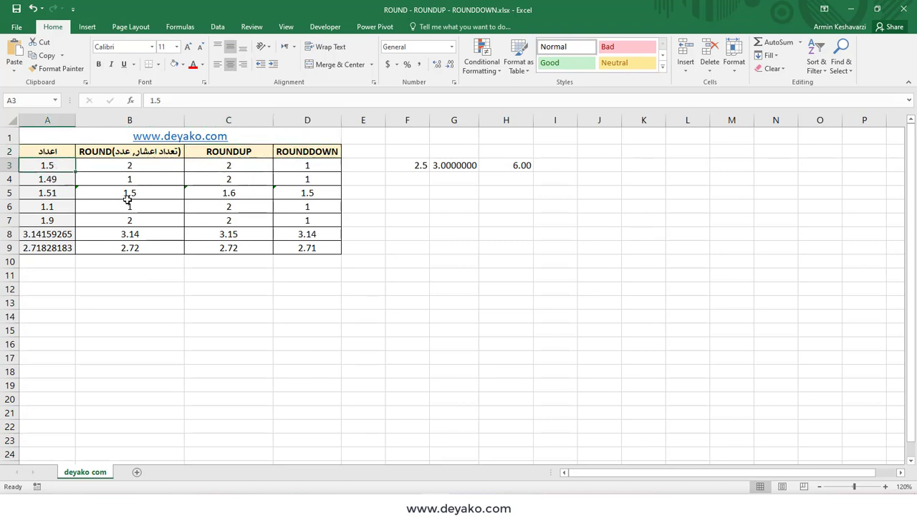
click(209, 166)
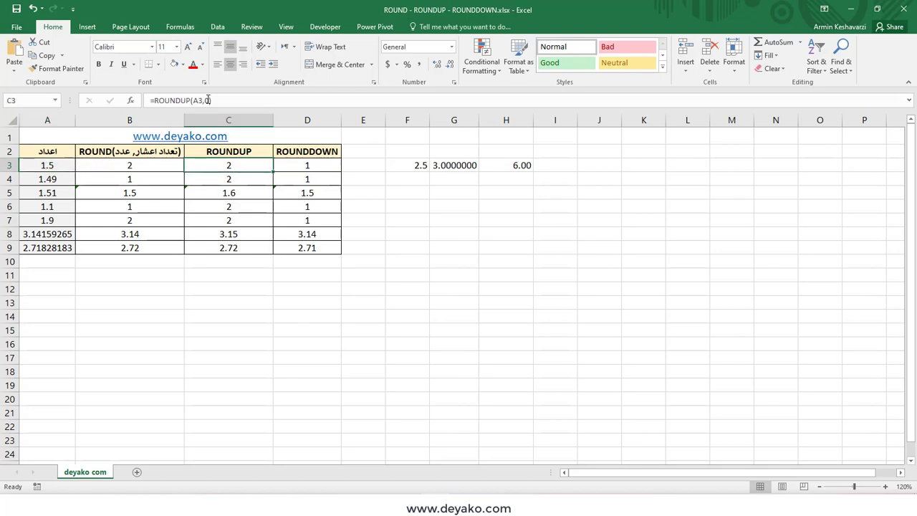
click(208, 99)
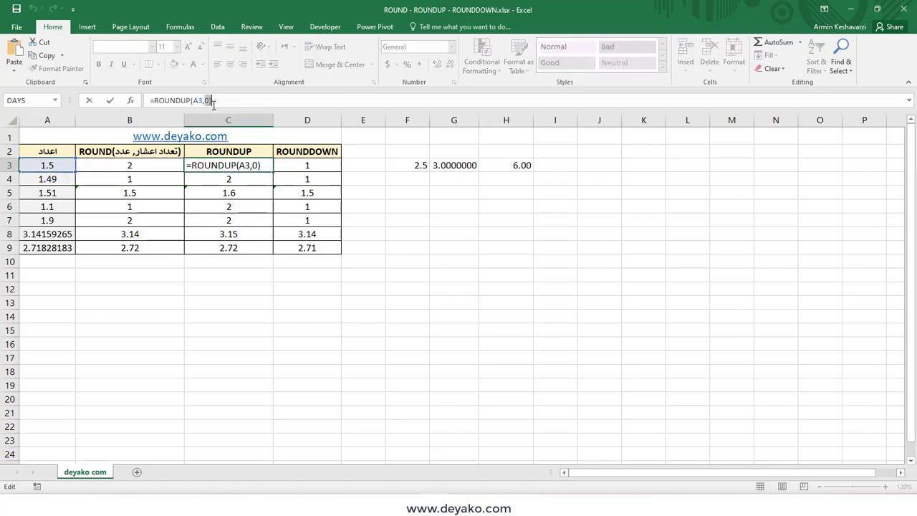
key(Escape)
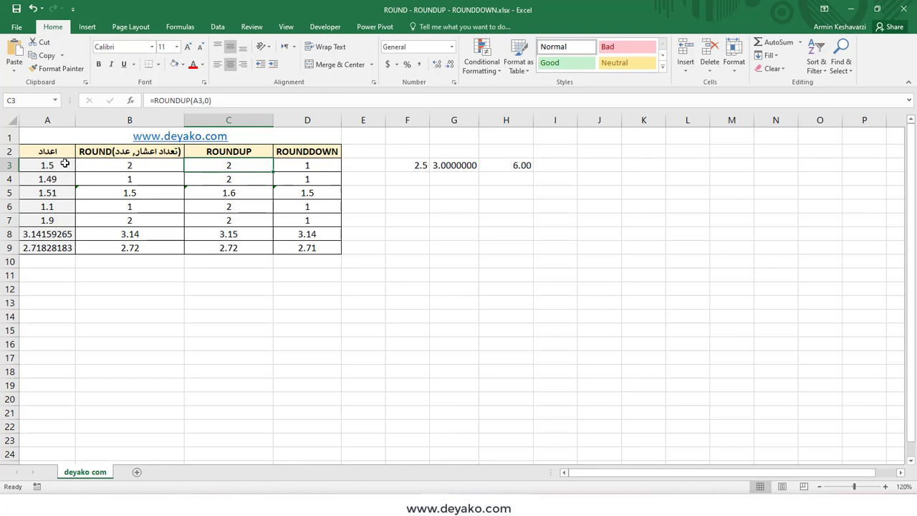
click(240, 206)
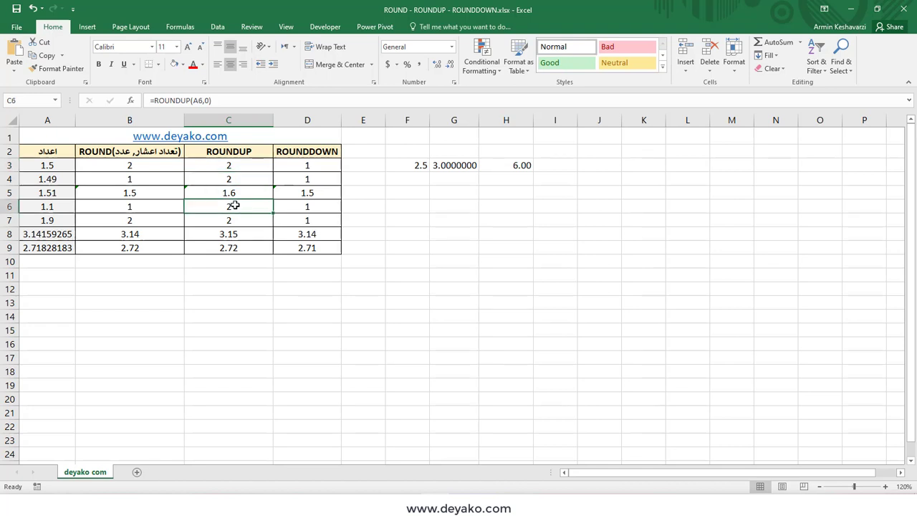
click(41, 206)
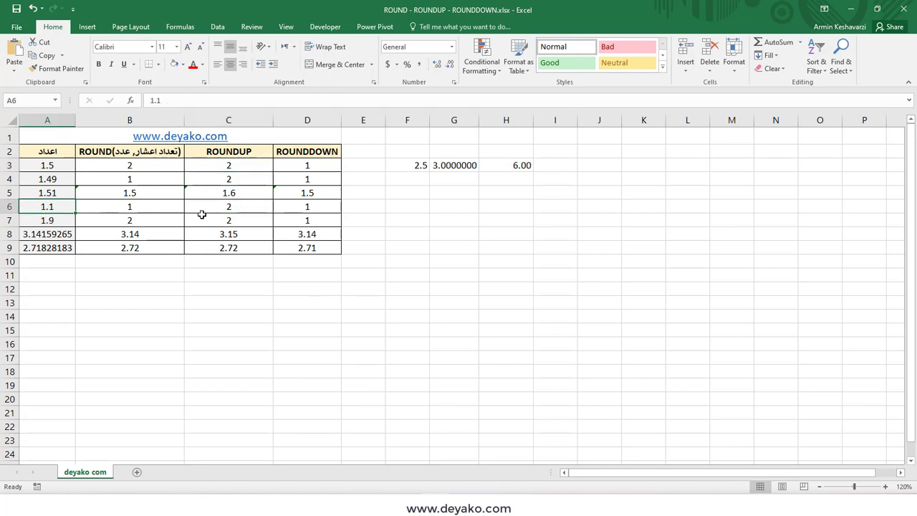
click(233, 207)
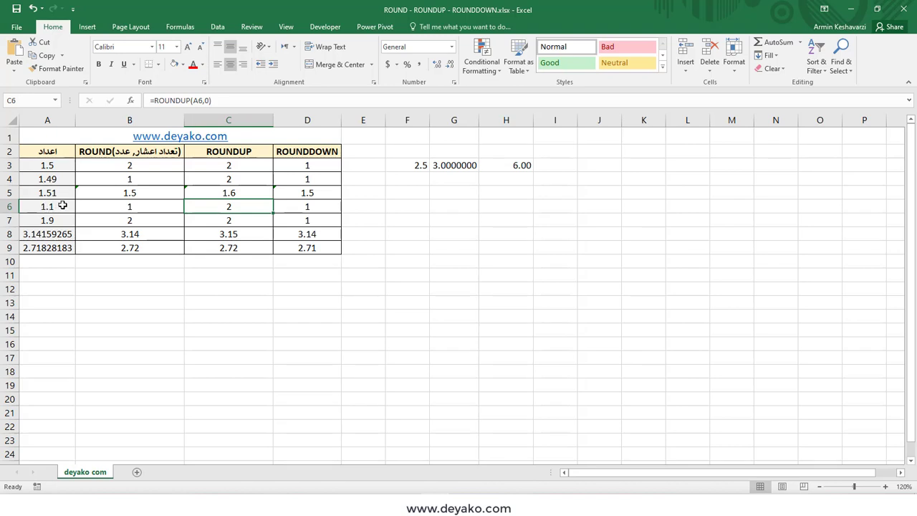
click(246, 197)
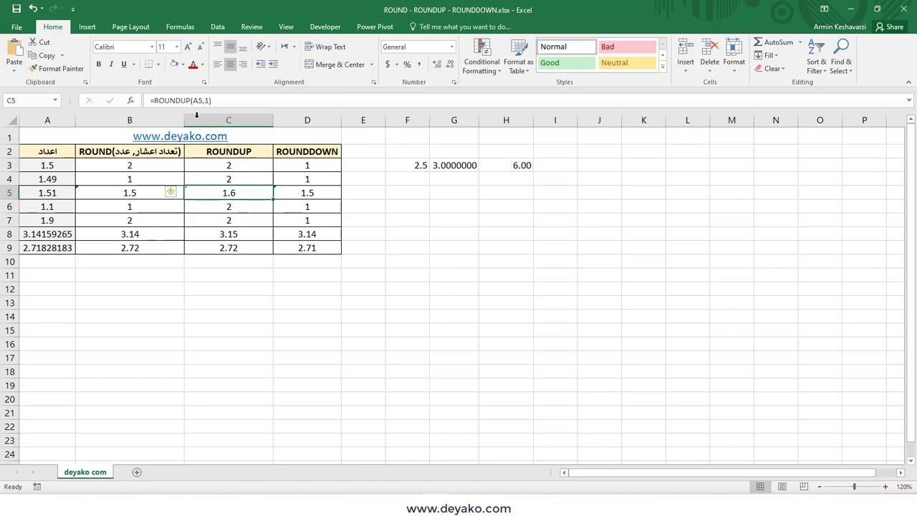
click(206, 101)
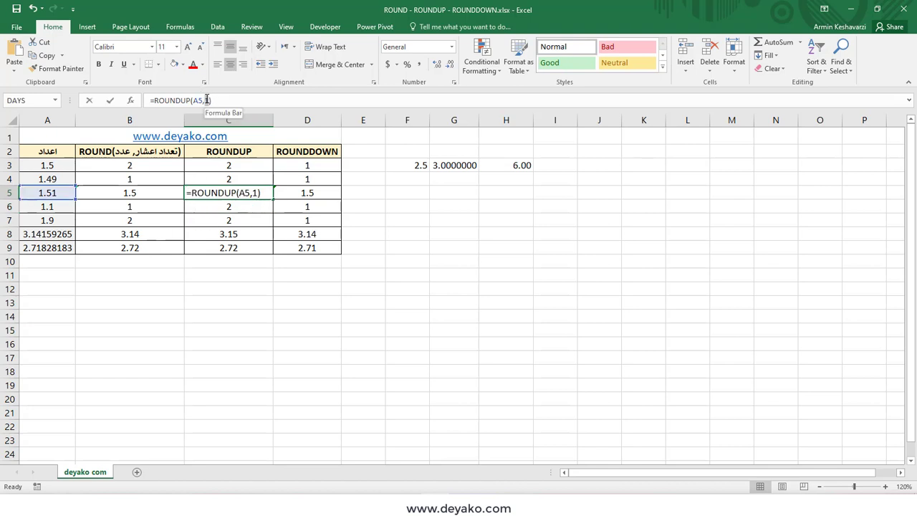
key(Escape)
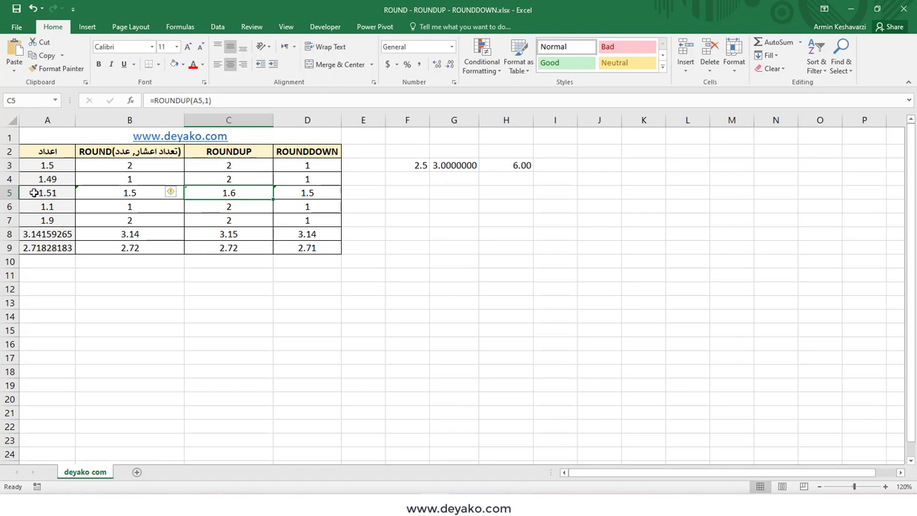
double_click(34, 193)
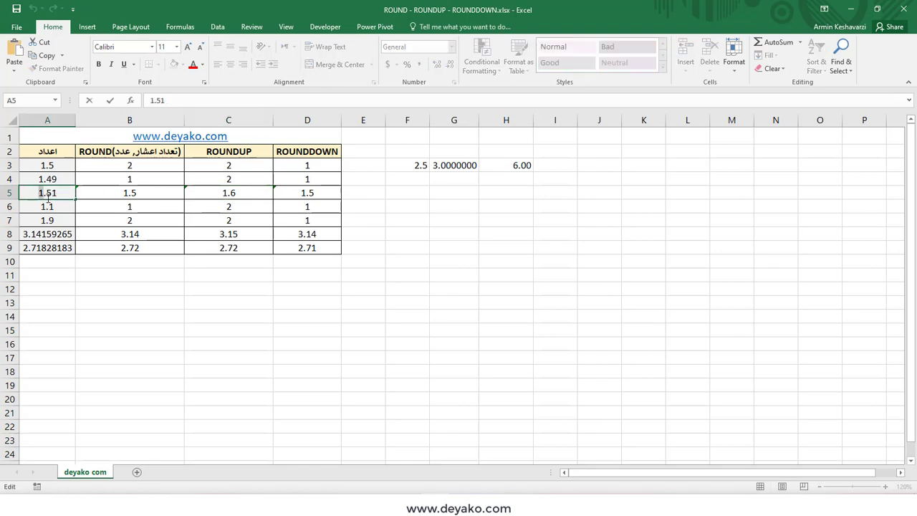
drag(47, 196, 51, 200)
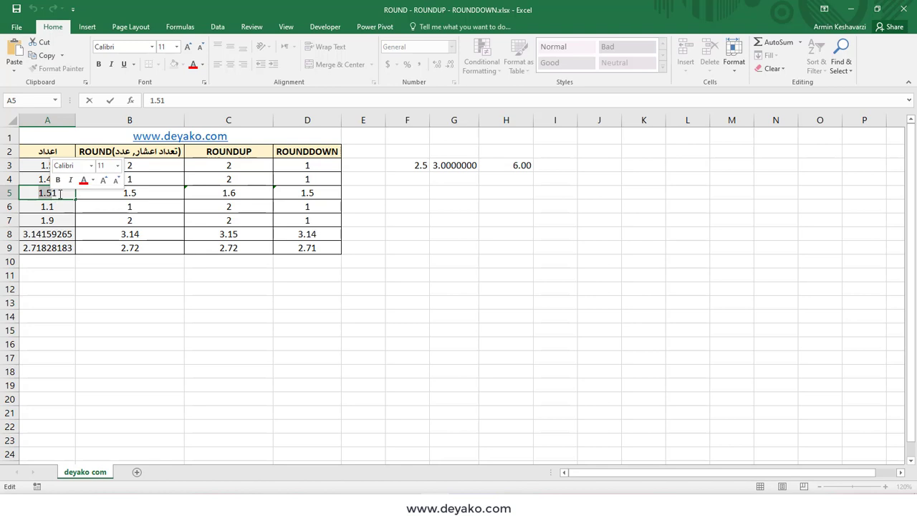
drag(48, 192, 54, 193)
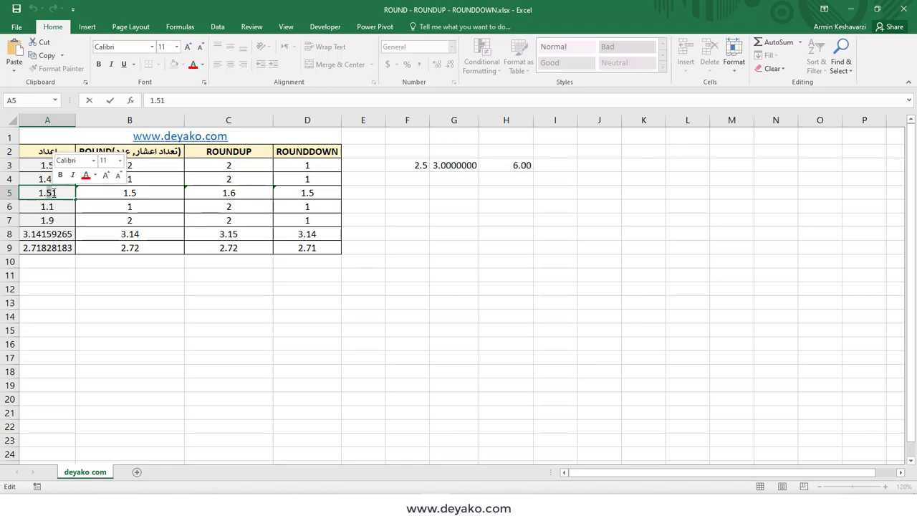
key(Escape)
click(331, 194)
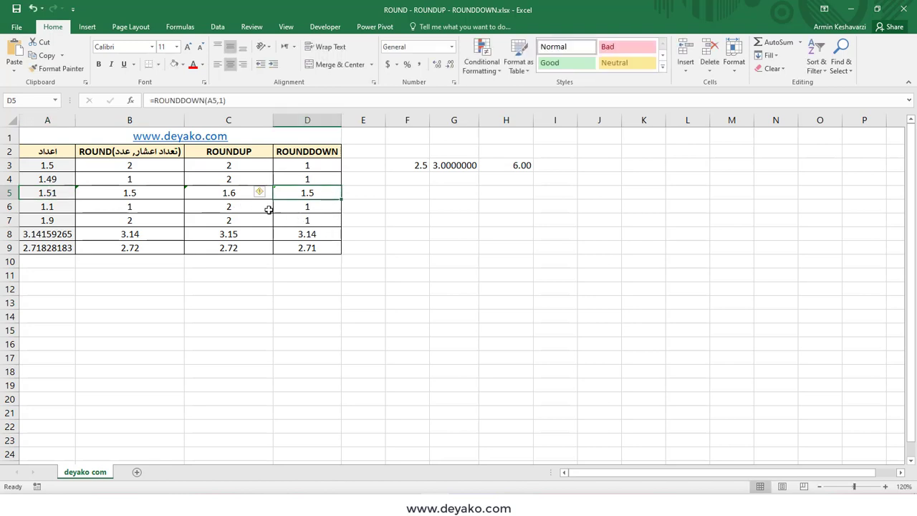
double_click(50, 193)
key(Escape)
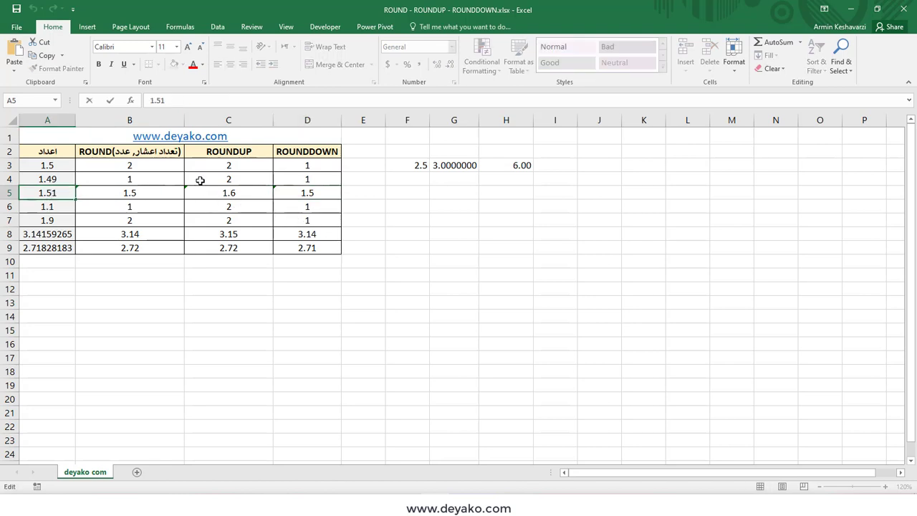
click(307, 190)
click(221, 100)
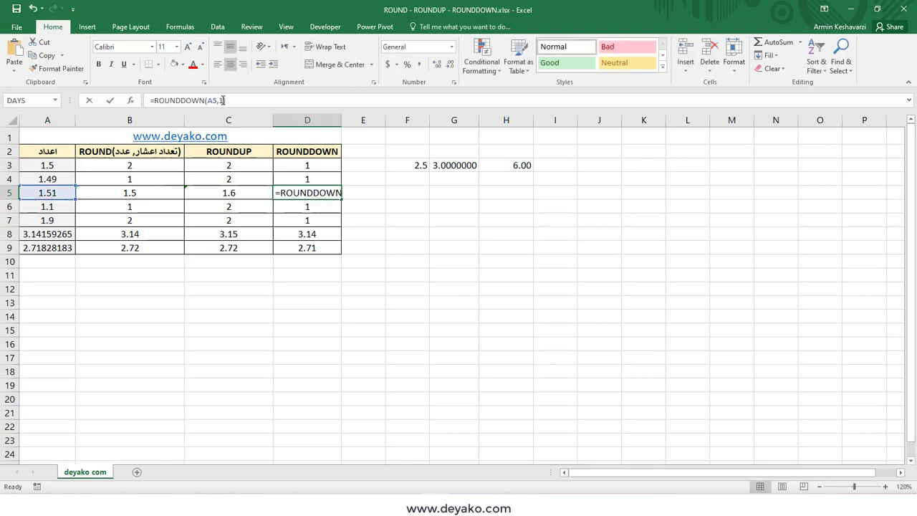
key(Escape)
double_click(47, 192)
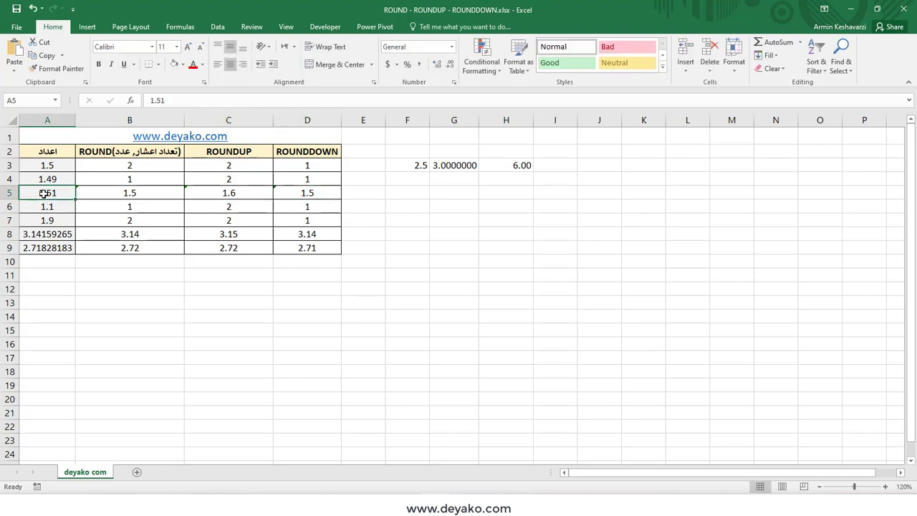
double_click(52, 192)
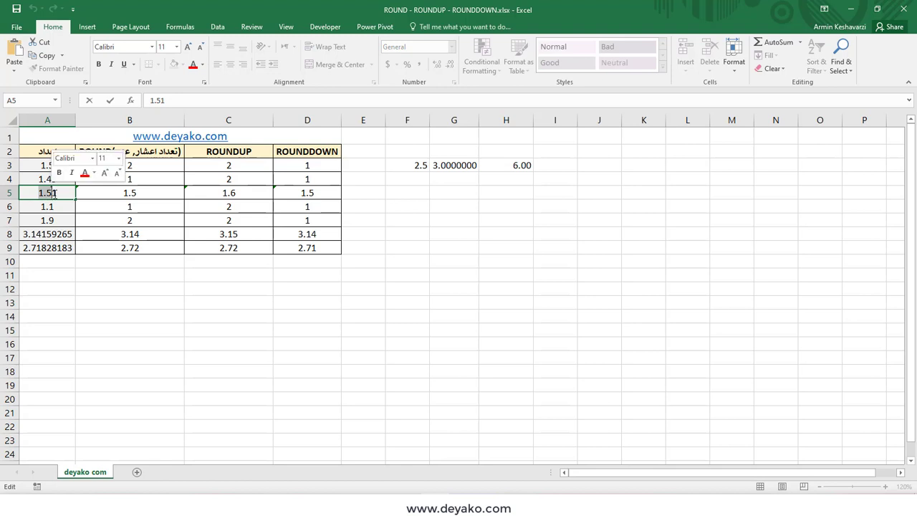
key(Escape)
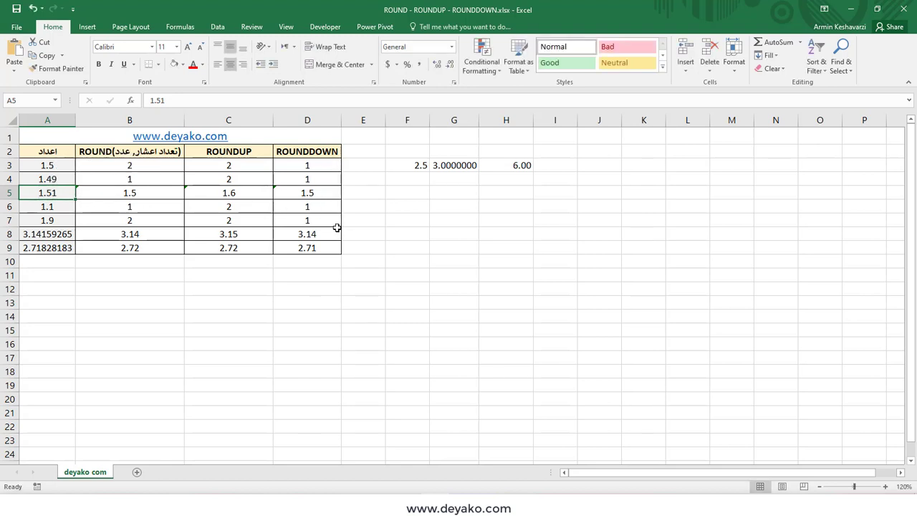
click(333, 191)
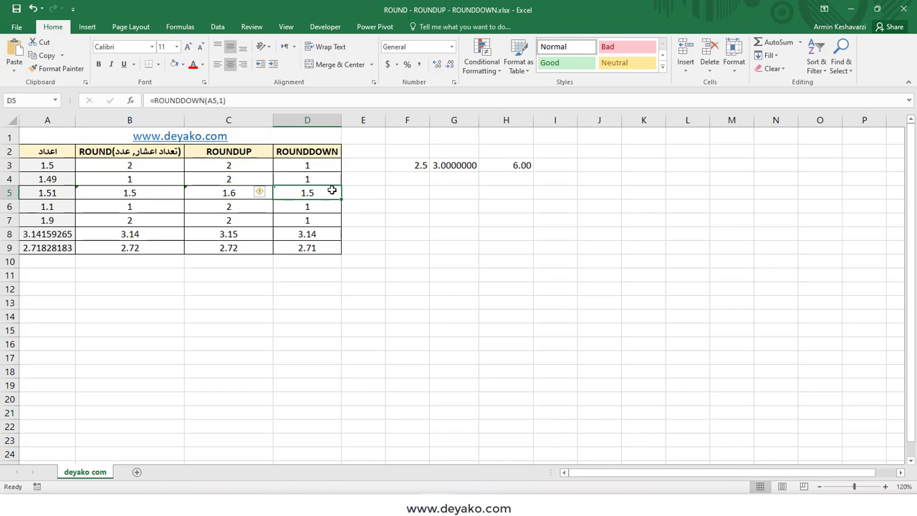
click(324, 235)
click(310, 250)
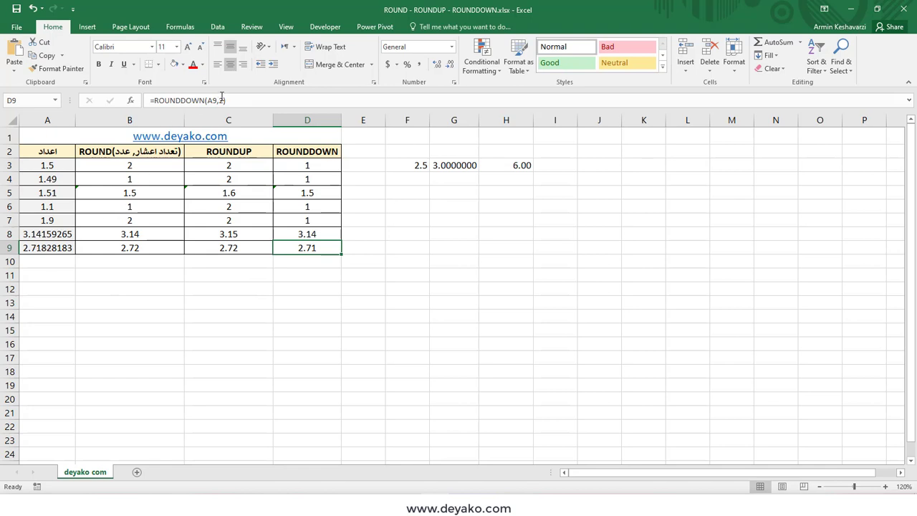
click(221, 100)
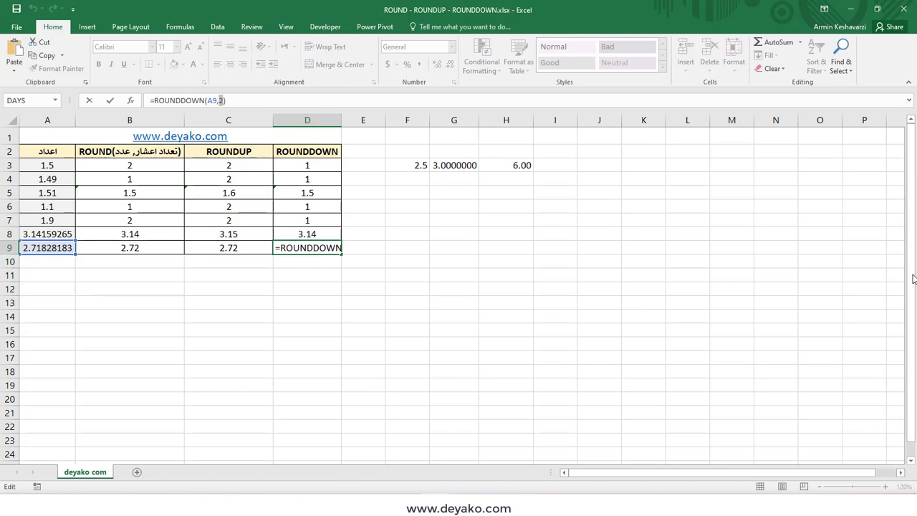
key(ctrl+Return)
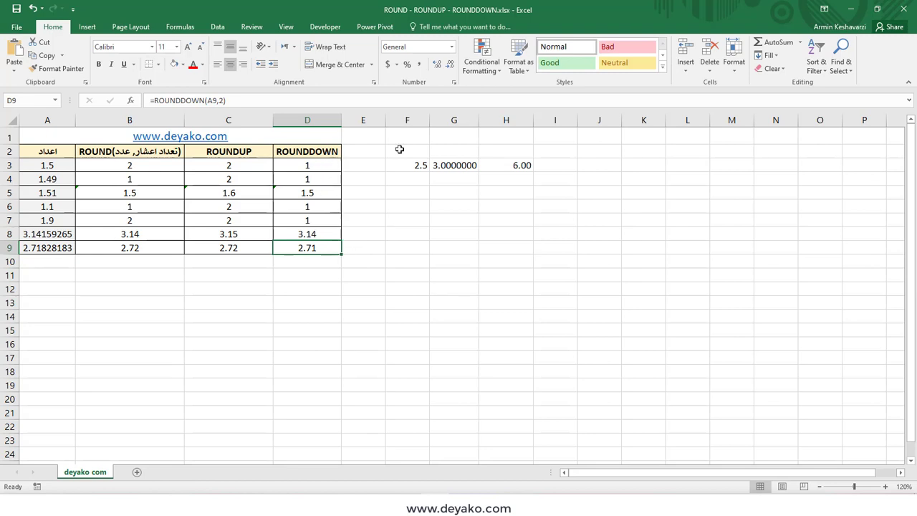
click(108, 147)
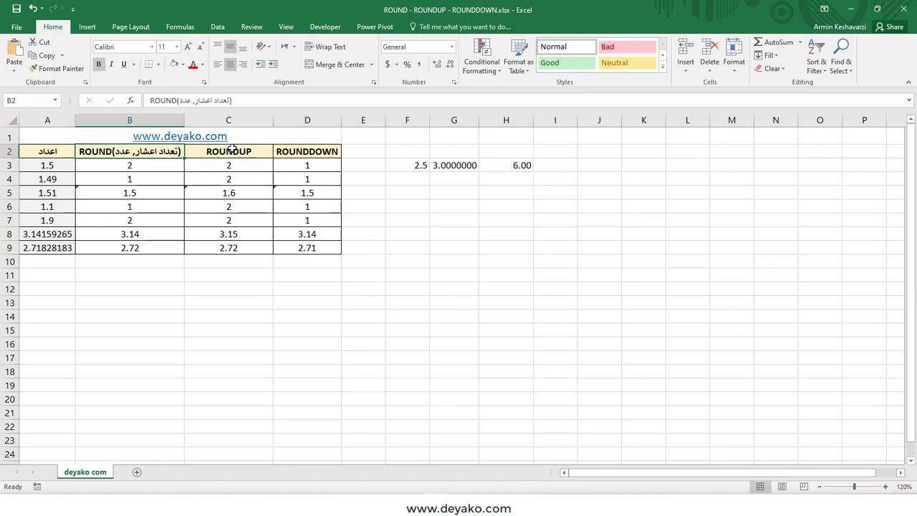
click(223, 151)
click(308, 151)
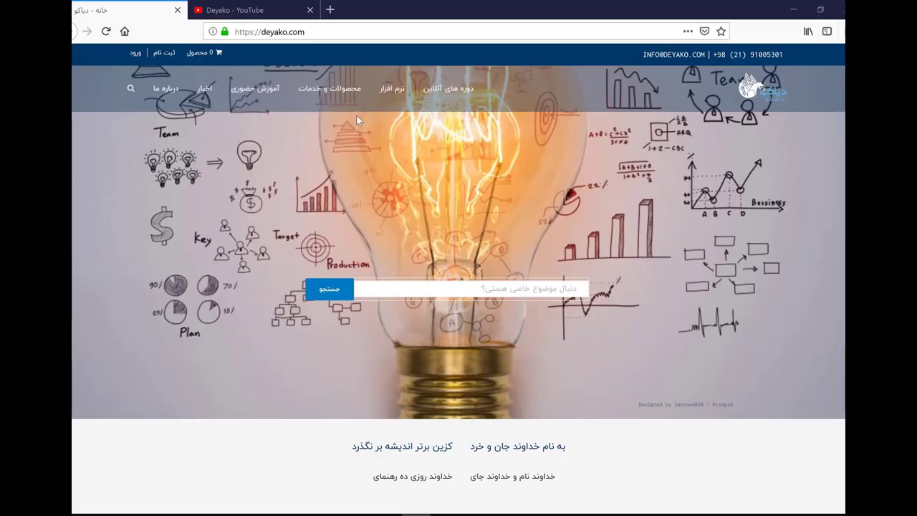
- Switch Firefox to the 'Deyako - YouTube' channel page tab
click(257, 11)
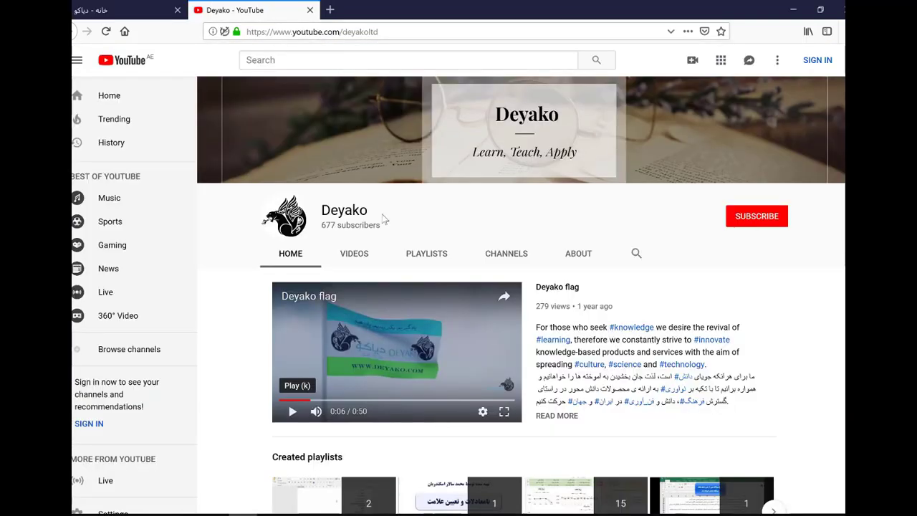